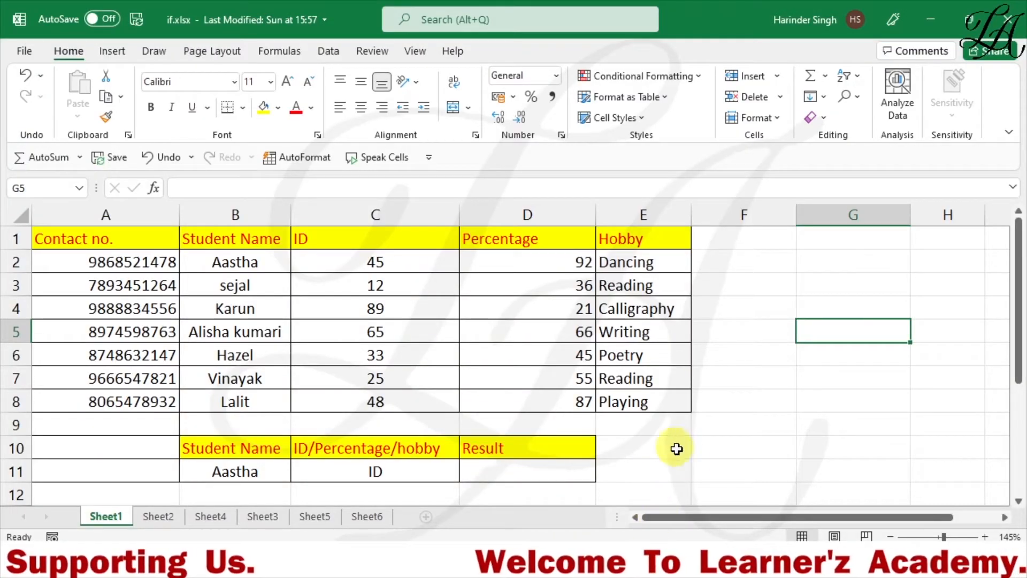
# Step: Enter the formula =INDEX(A2:E8,1,3) in cell F10
pyautogui.click(764, 447)
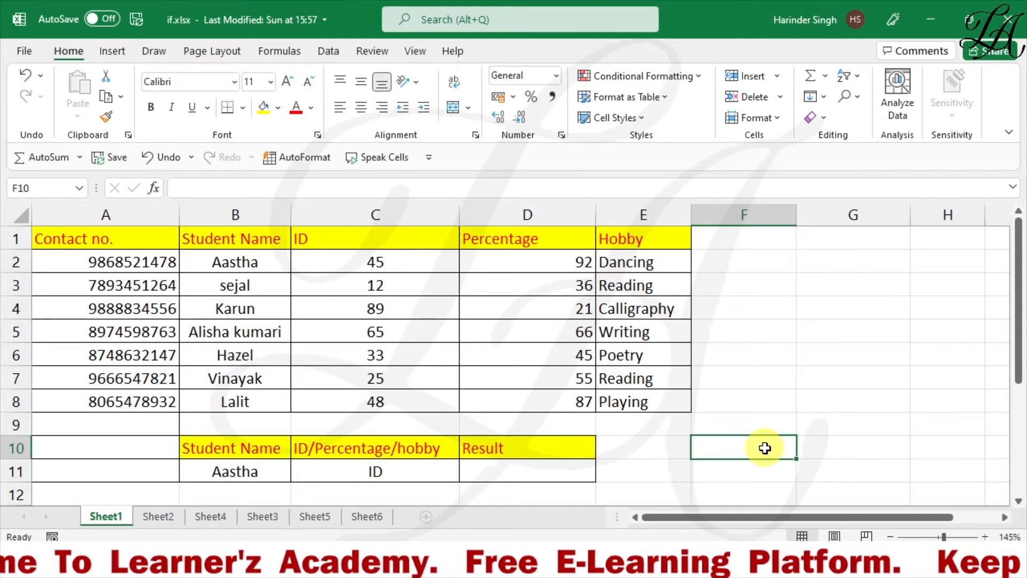
pyautogui.write('=')
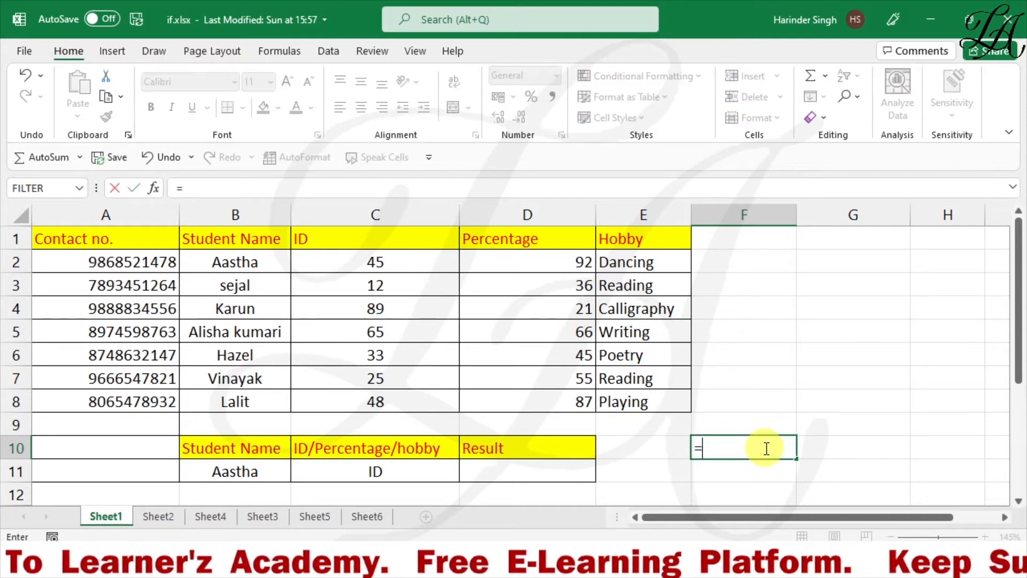
pyautogui.write('INDE')
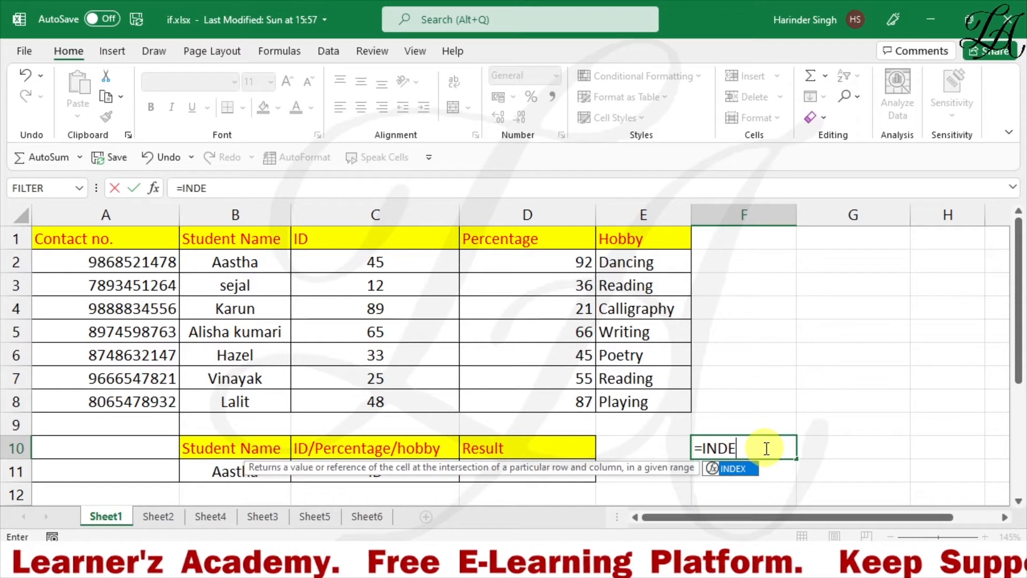
pyautogui.write('X(')
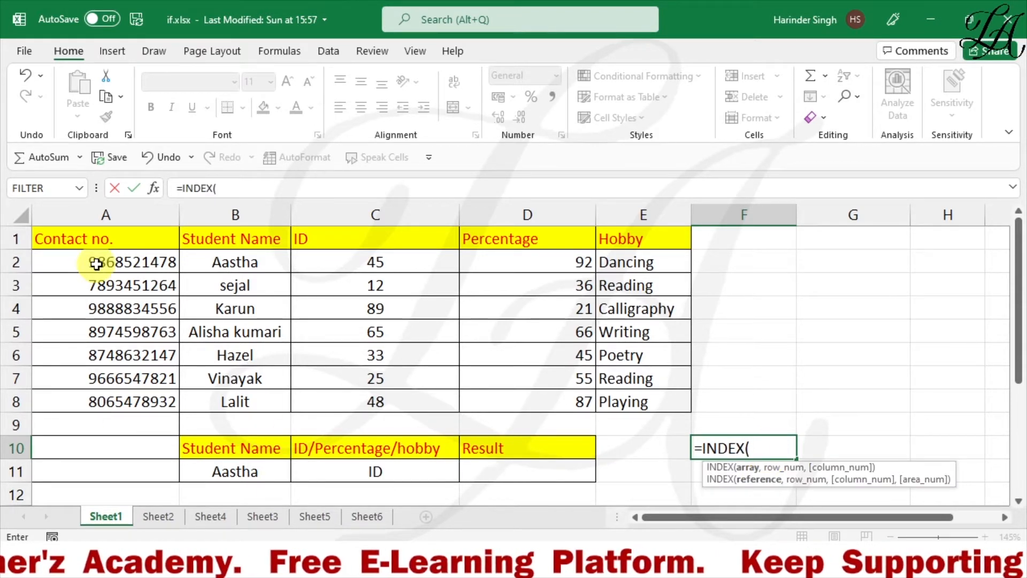
pyautogui.moveTo(96, 261); pyautogui.dragTo(647, 400)
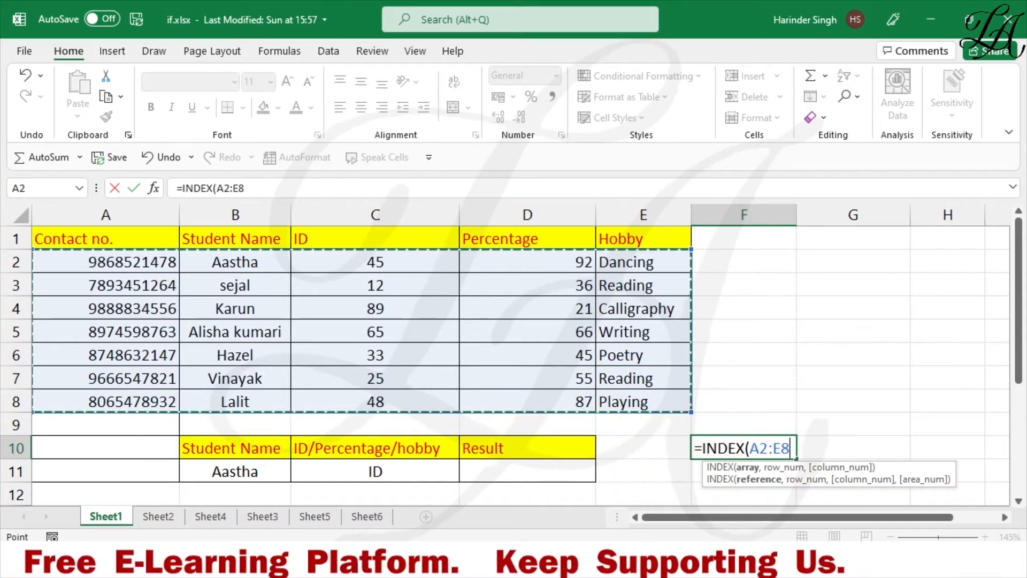
pyautogui.moveTo(610, 562)
pyautogui.write(',')
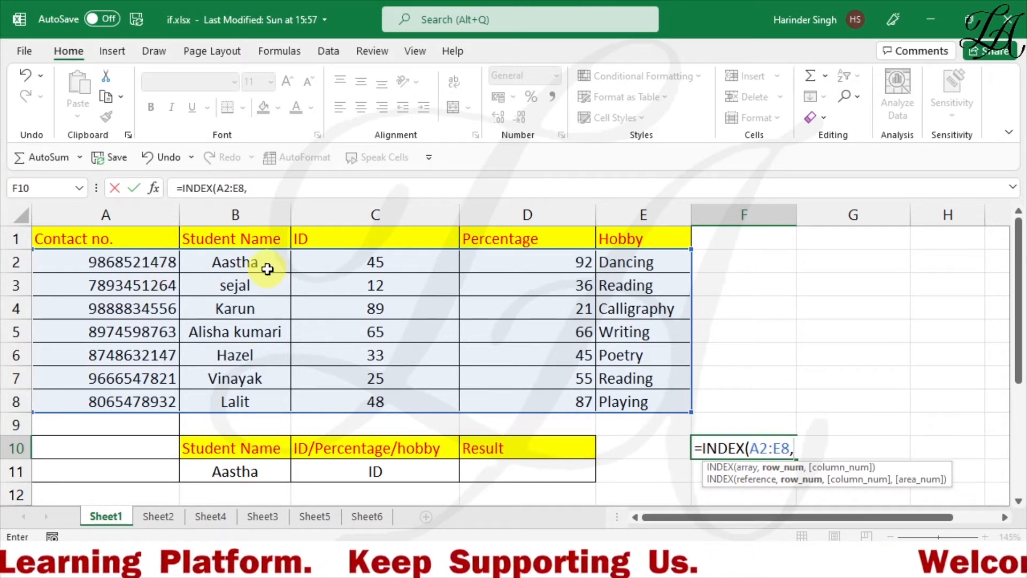
pyautogui.write('1')
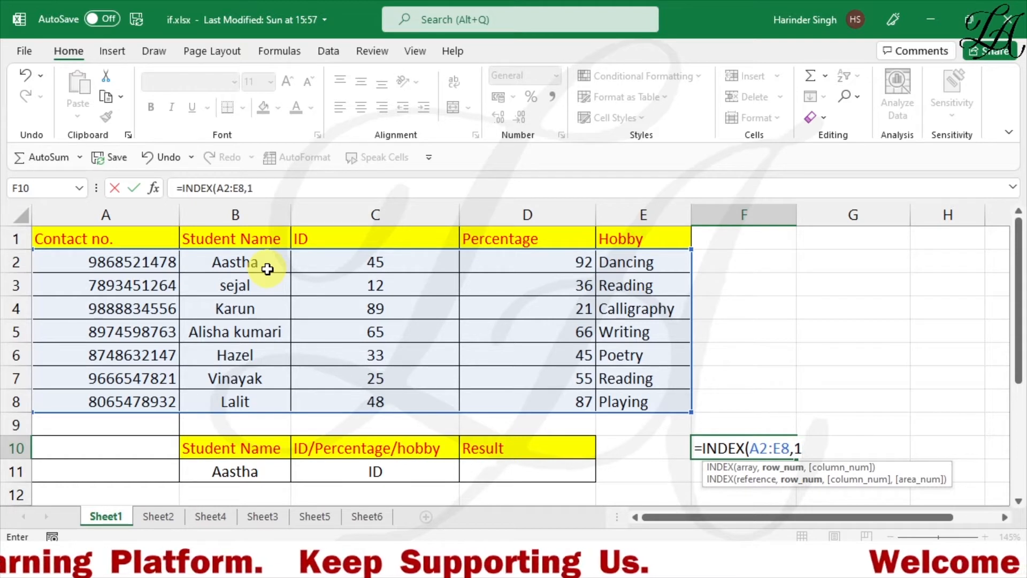
pyautogui.write(',')
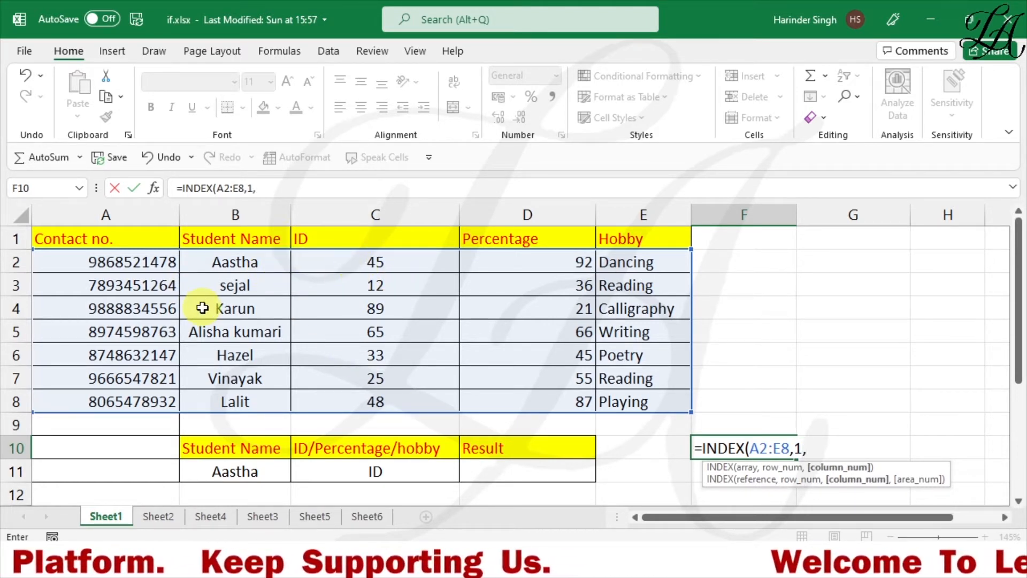
pyautogui.write('3')
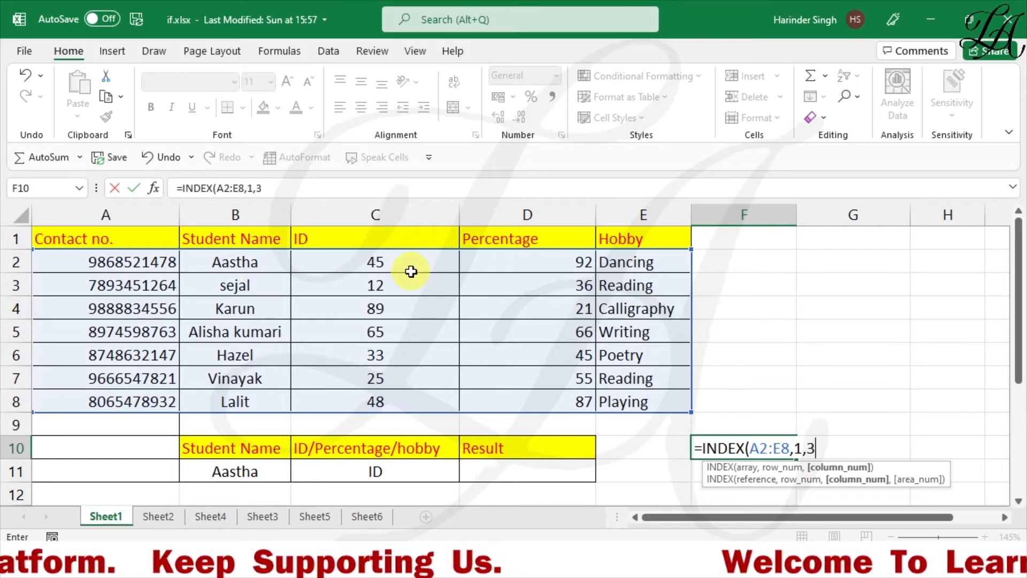
pyautogui.write(')')
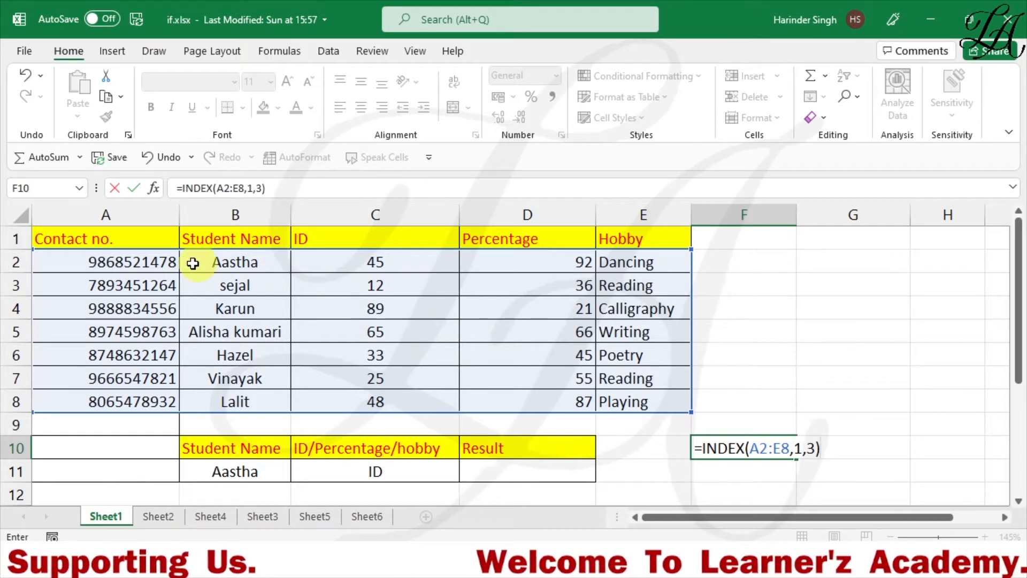
# Step: Check the INDEX result by tracing the first data row A2:E2, the ID column C1:C8 and their intersection at C2
pyautogui.click(138, 258)
pyautogui.moveTo(122, 259); pyautogui.dragTo(599, 261)
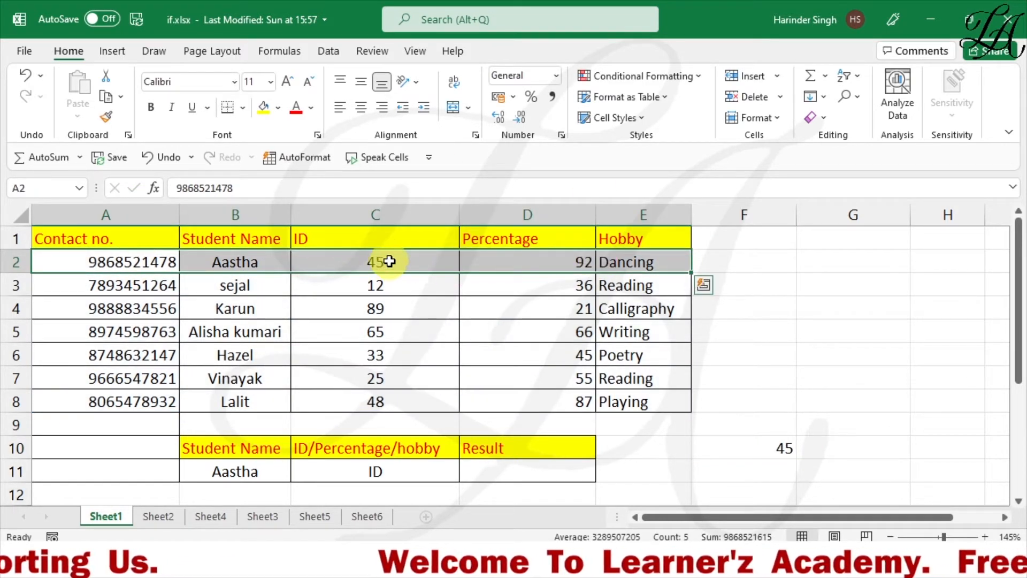
pyautogui.moveTo(383, 243); pyautogui.dragTo(403, 399)
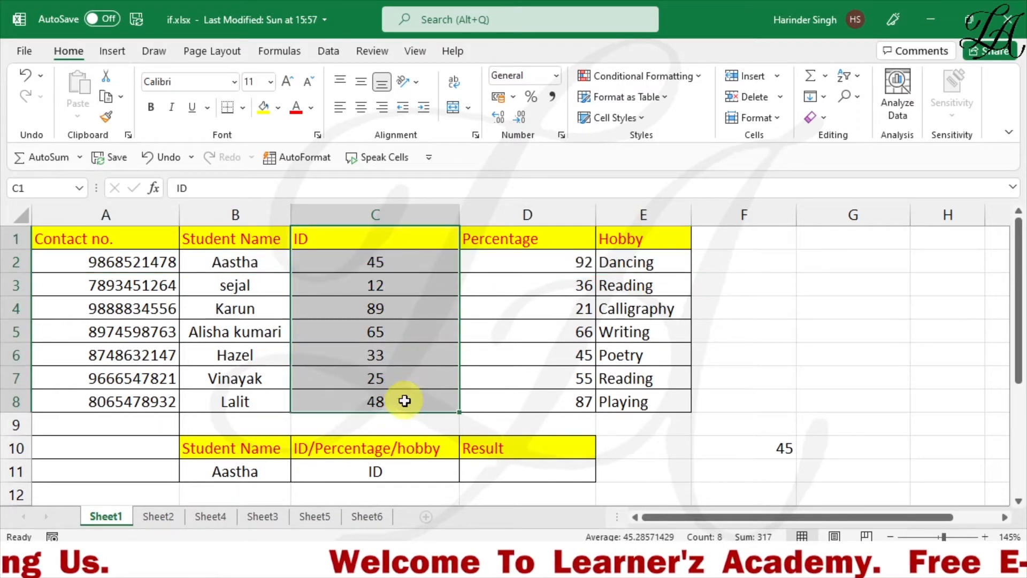
pyautogui.click(382, 267)
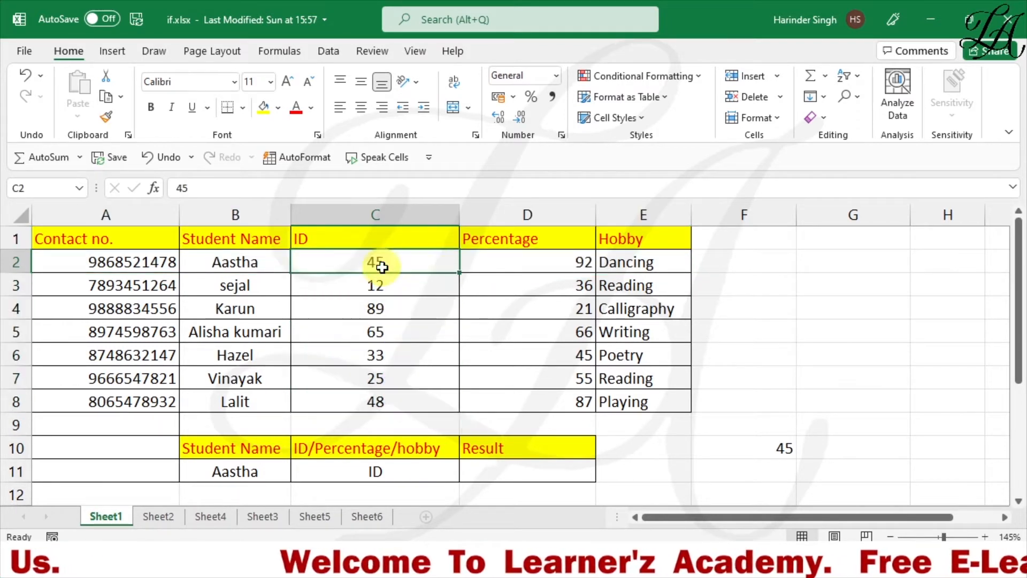
# Step: Clear the INDEX formula from F10 and enter =MATCH(B11,B2:B8,0) there for an exact match of the student name
pyautogui.click(807, 447)
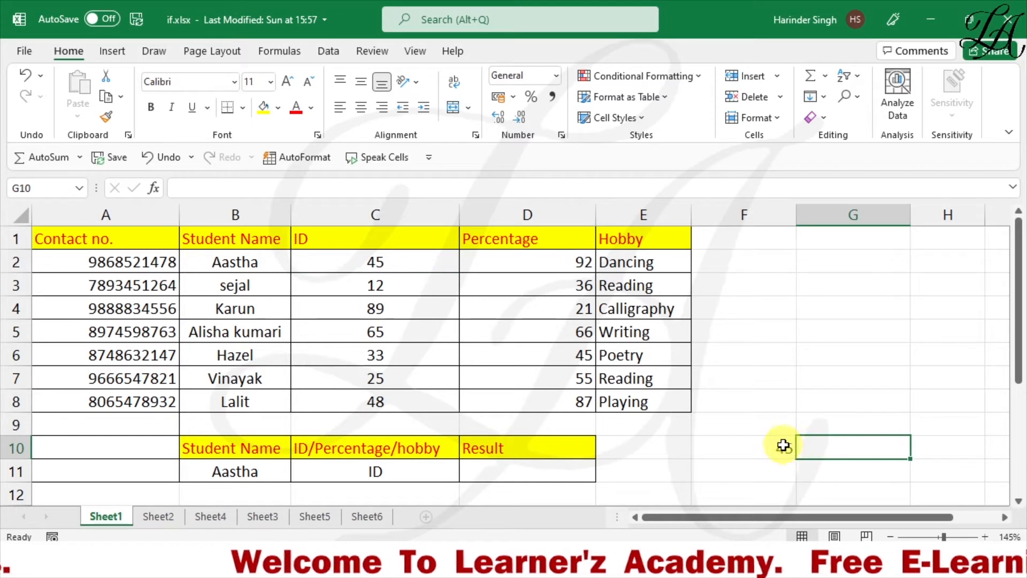
pyautogui.click(783, 445)
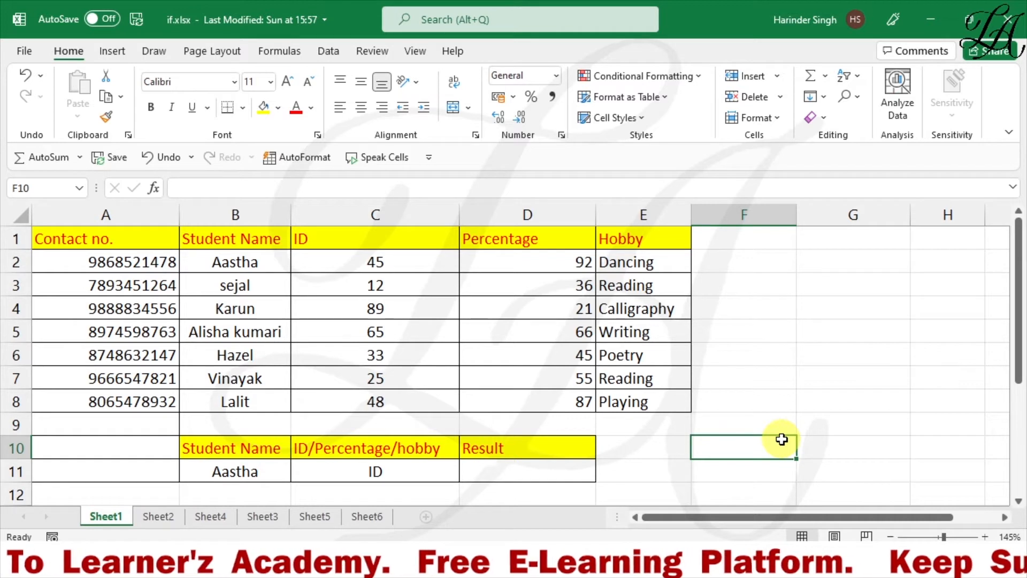
pyautogui.write('=MA')
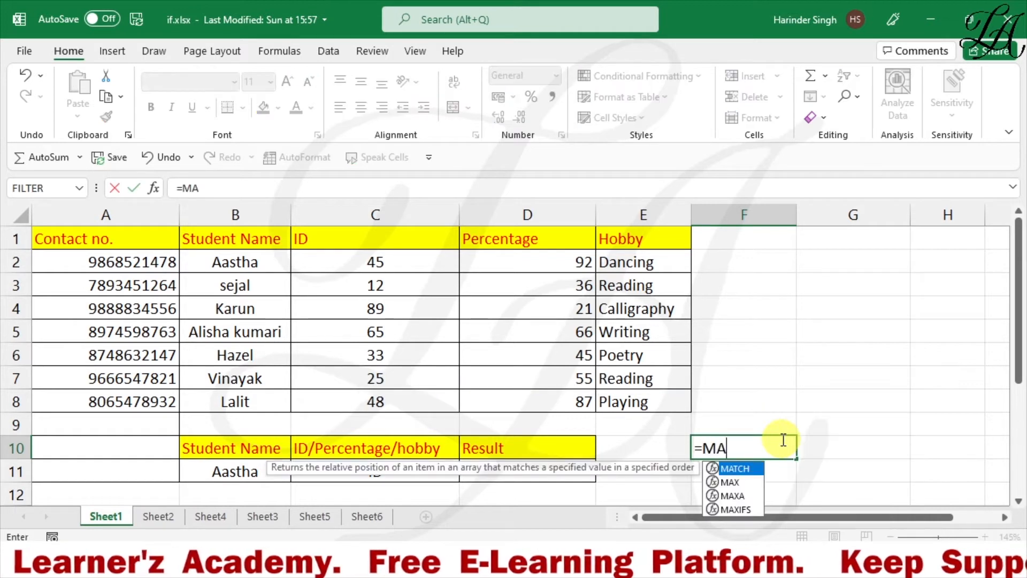
pyautogui.write('TCH')
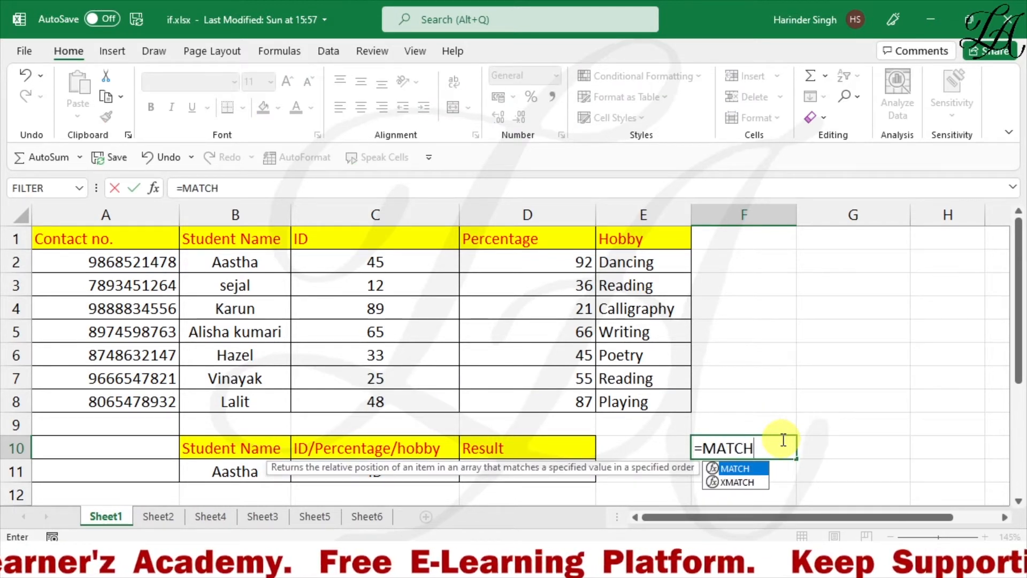
pyautogui.write('(')
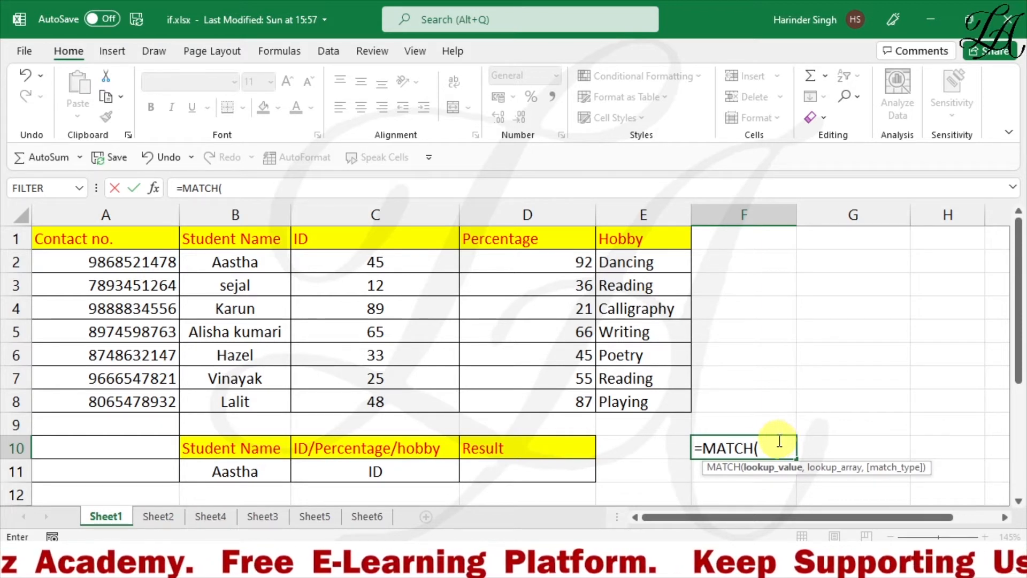
pyautogui.click(258, 480)
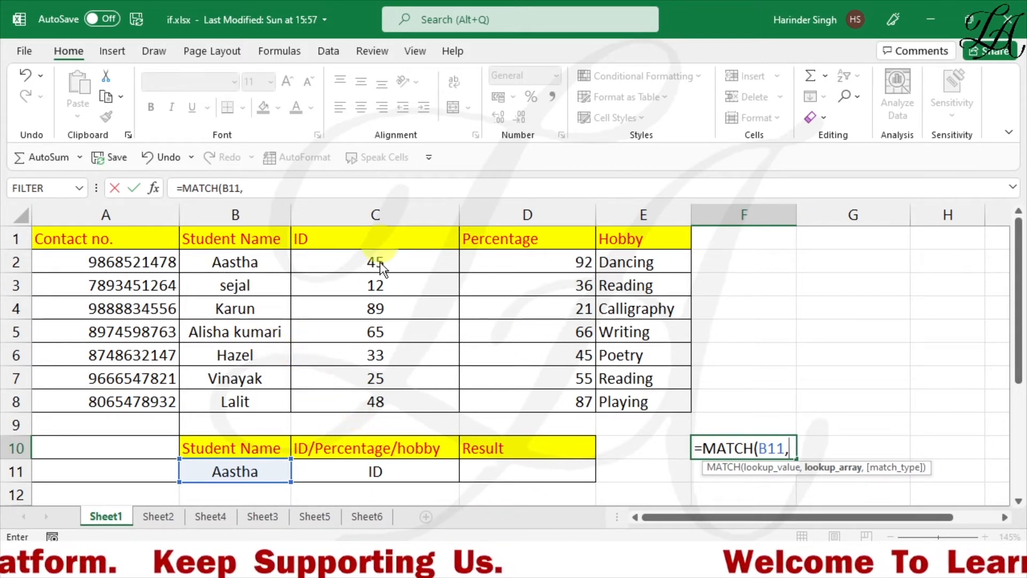
pyautogui.moveTo(213, 263); pyautogui.dragTo(254, 399)
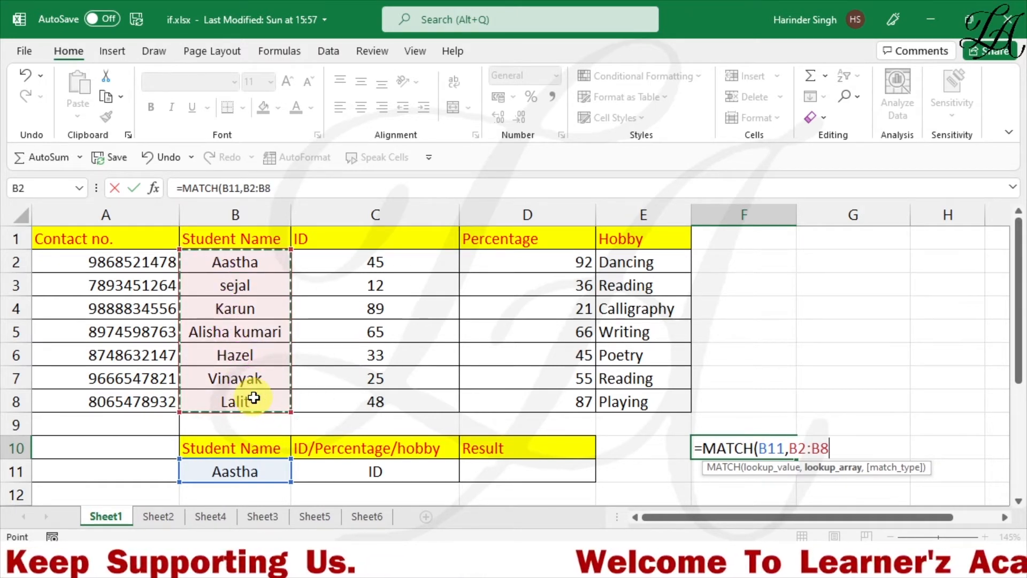
pyautogui.write(',')
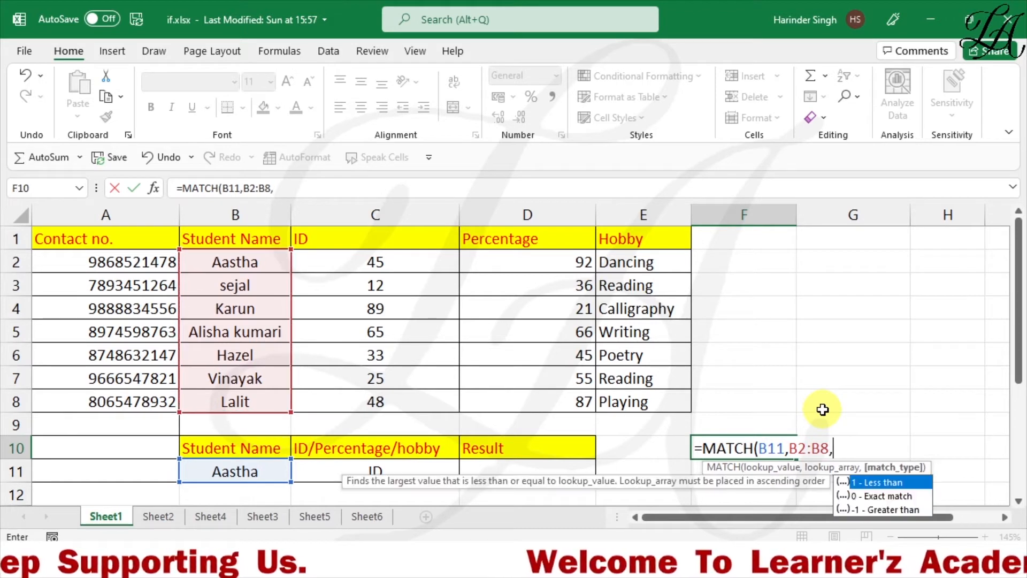
pyautogui.write('0')
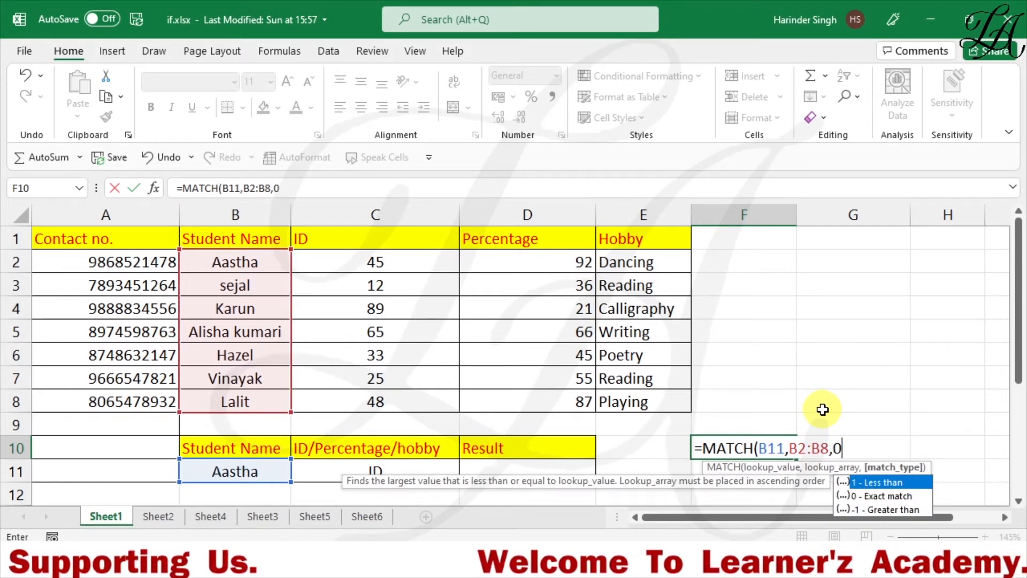
pyautogui.write(')')
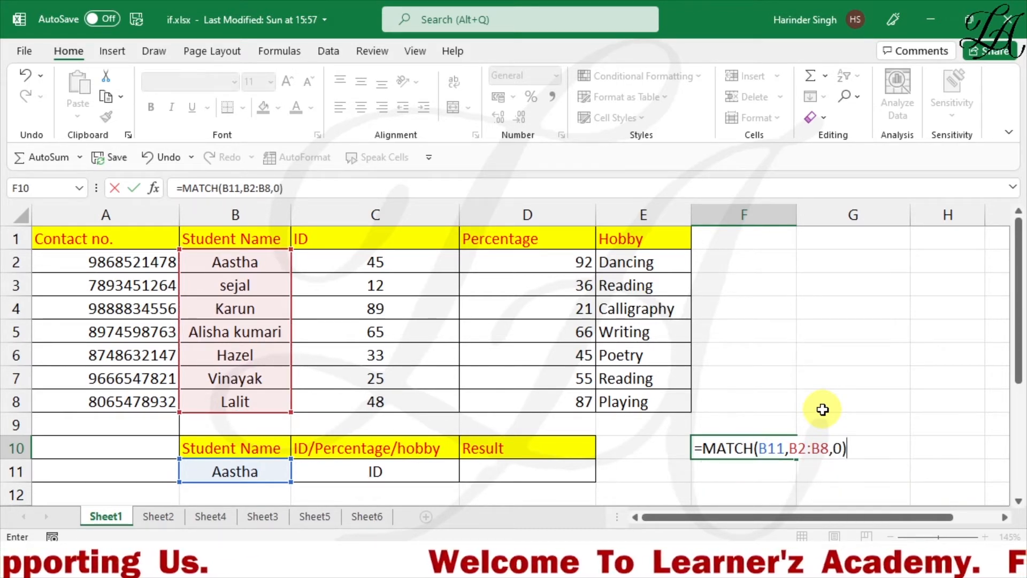
pyautogui.press('Return')
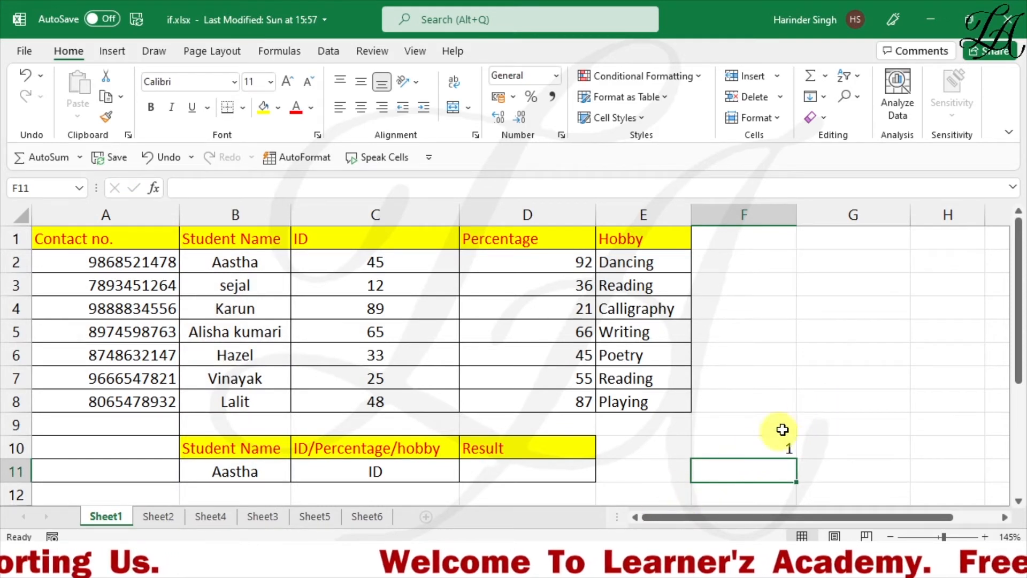
# Step: Compare the MATCH formula's result in F10 with the first student name in B2, and clear F10
pyautogui.click(769, 451)
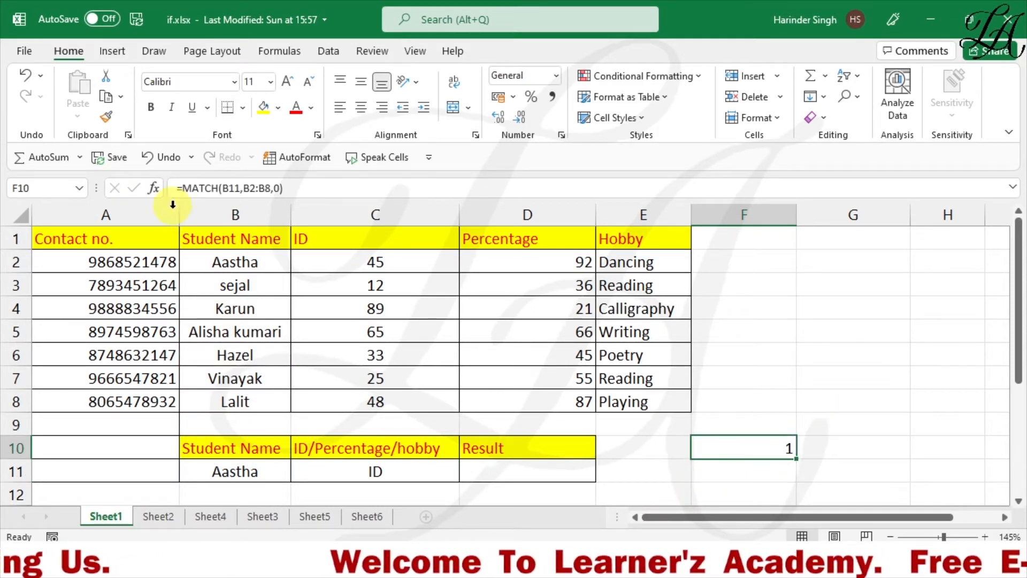
pyautogui.click(266, 265)
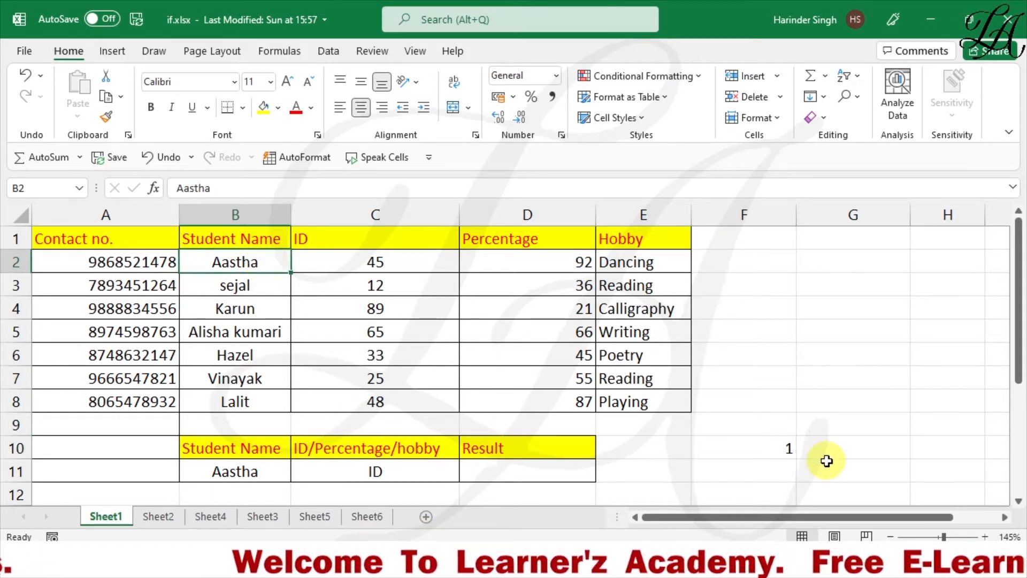
pyautogui.click(778, 450)
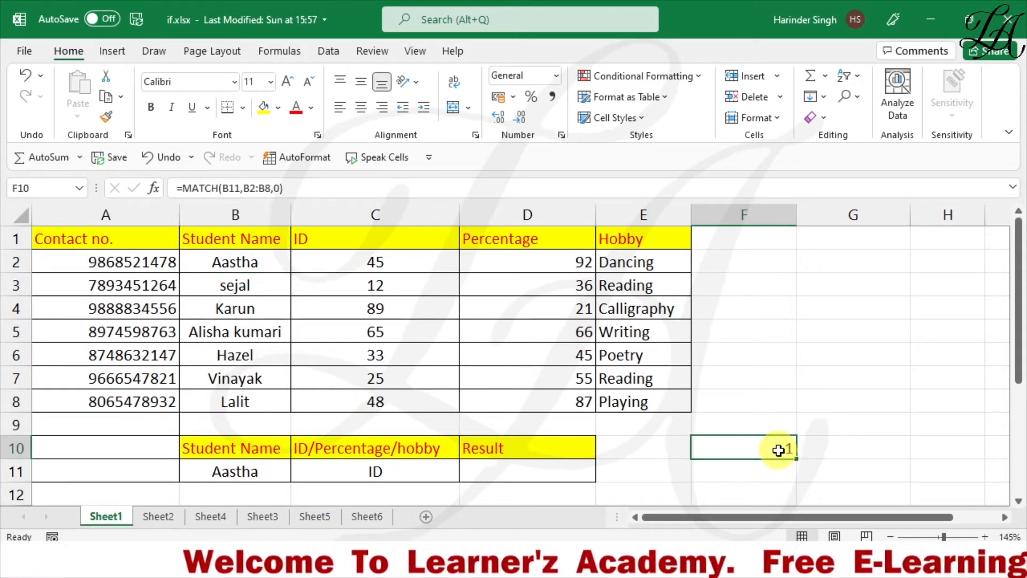
pyautogui.press('Delete')
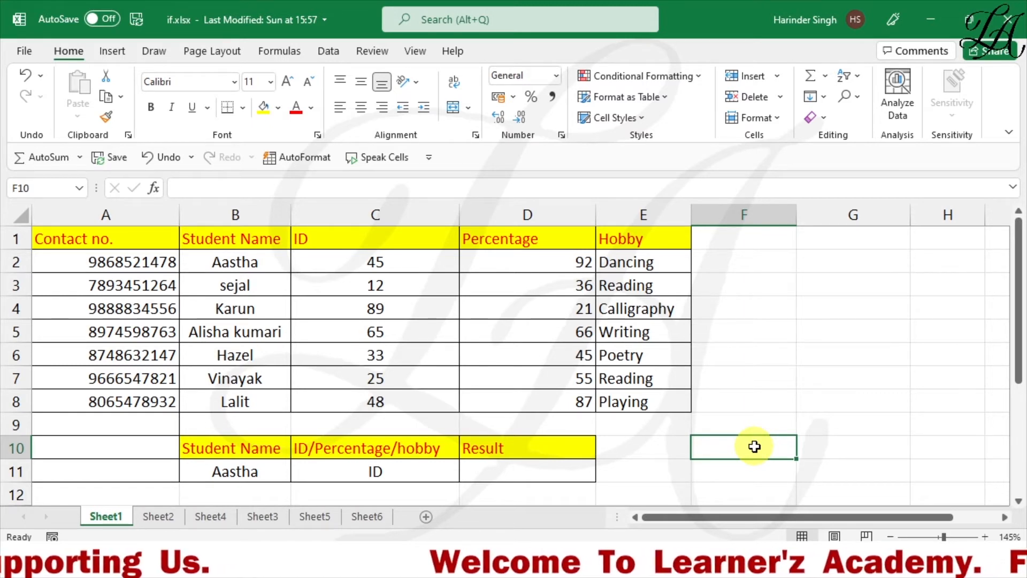
pyautogui.click(754, 446)
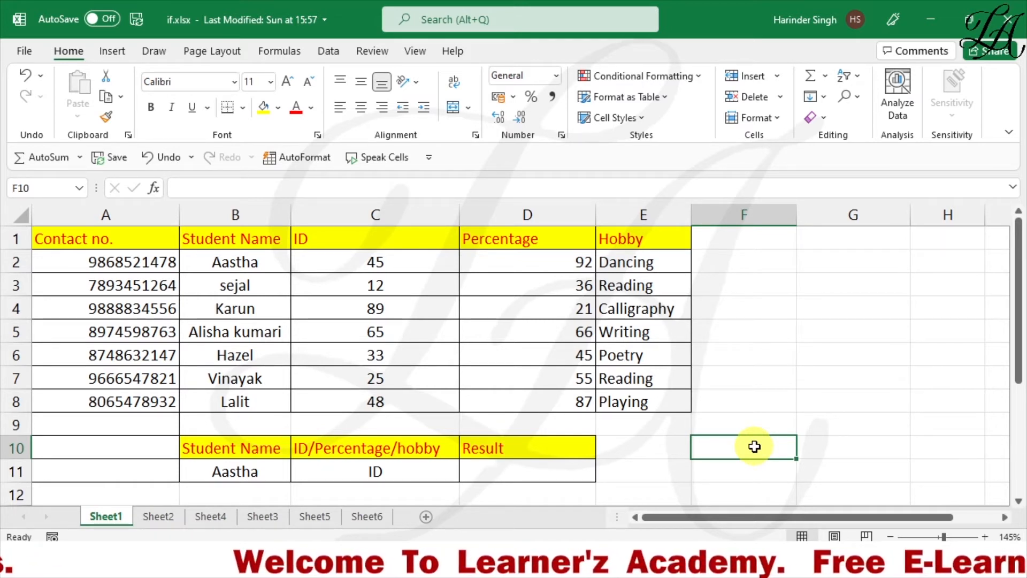
# Step: Examine the lookup row's student name in B11, field choice in C11 and Result cell D11 against the ID in C2
pyautogui.click(258, 471)
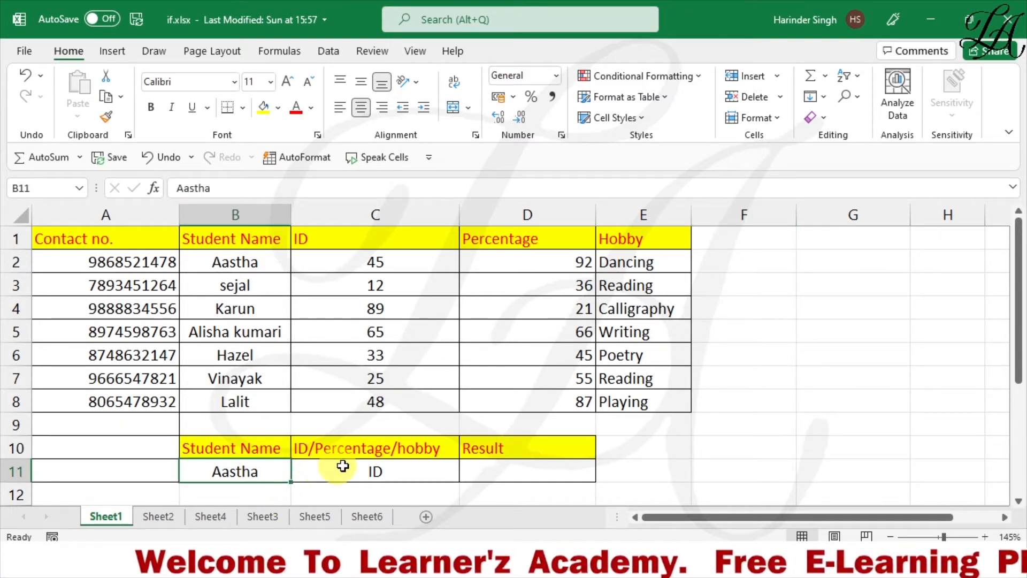
pyautogui.click(377, 472)
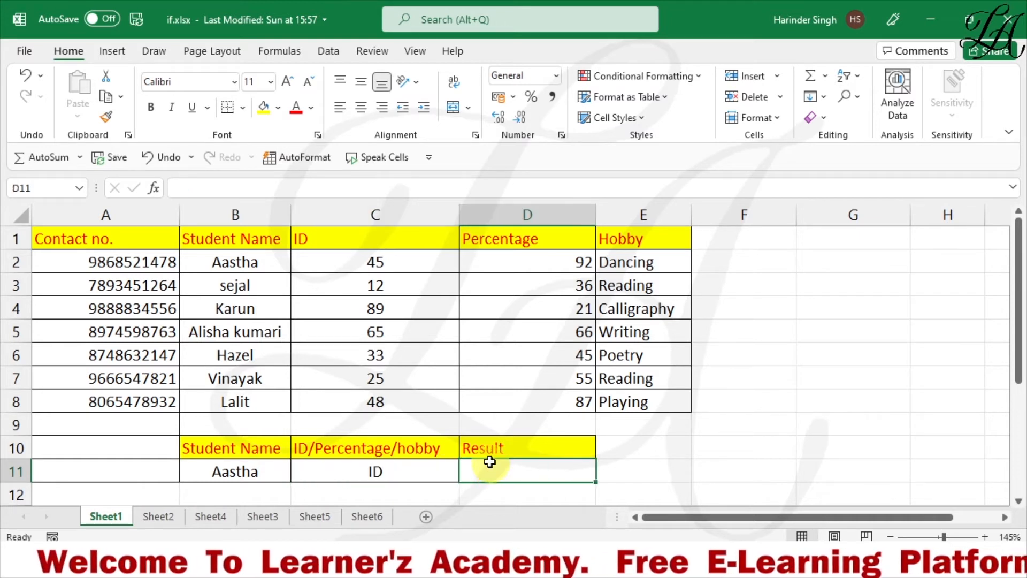
pyautogui.click(346, 258)
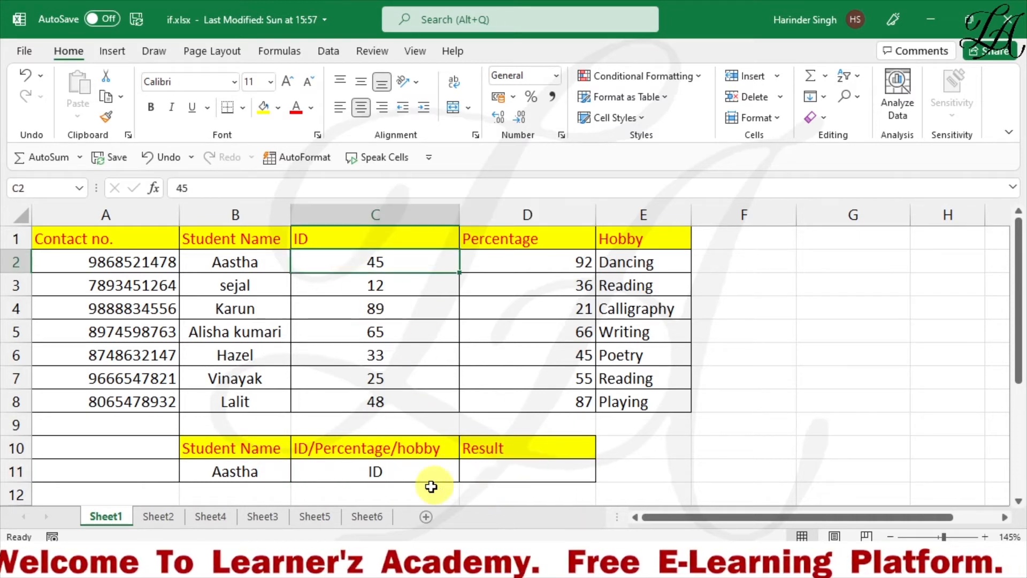
pyautogui.click(380, 476)
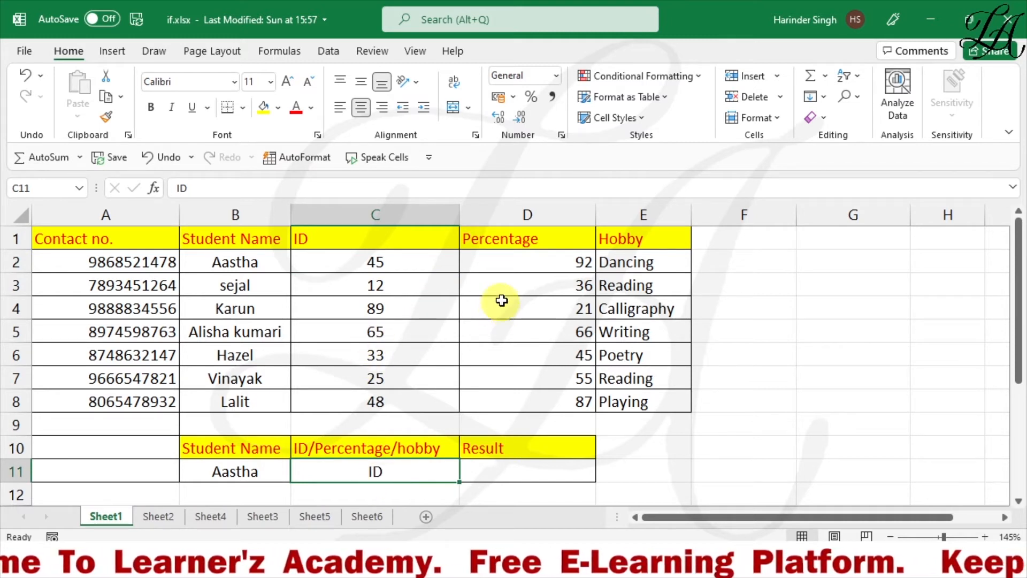
pyautogui.click(561, 477)
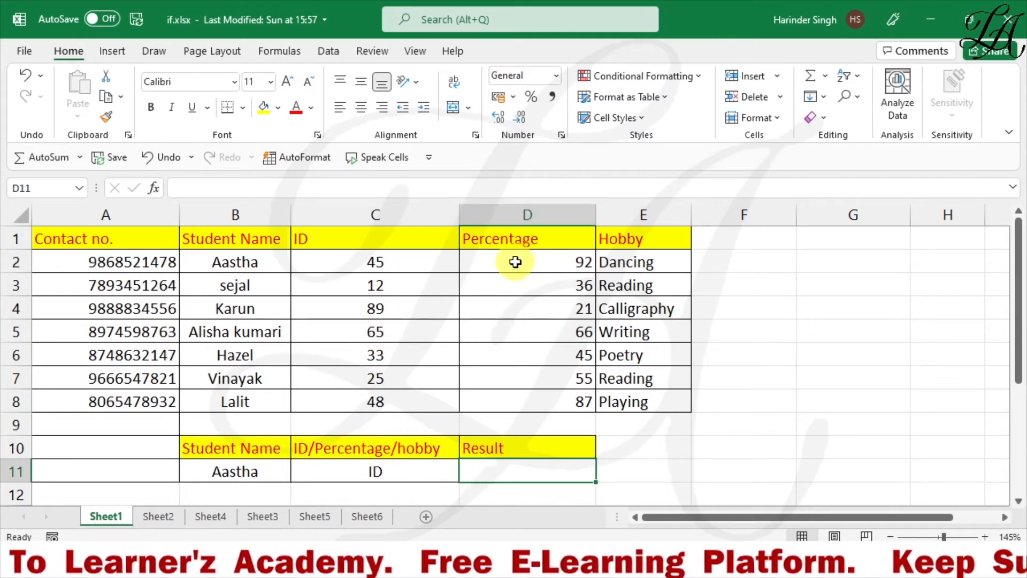
pyautogui.click(380, 477)
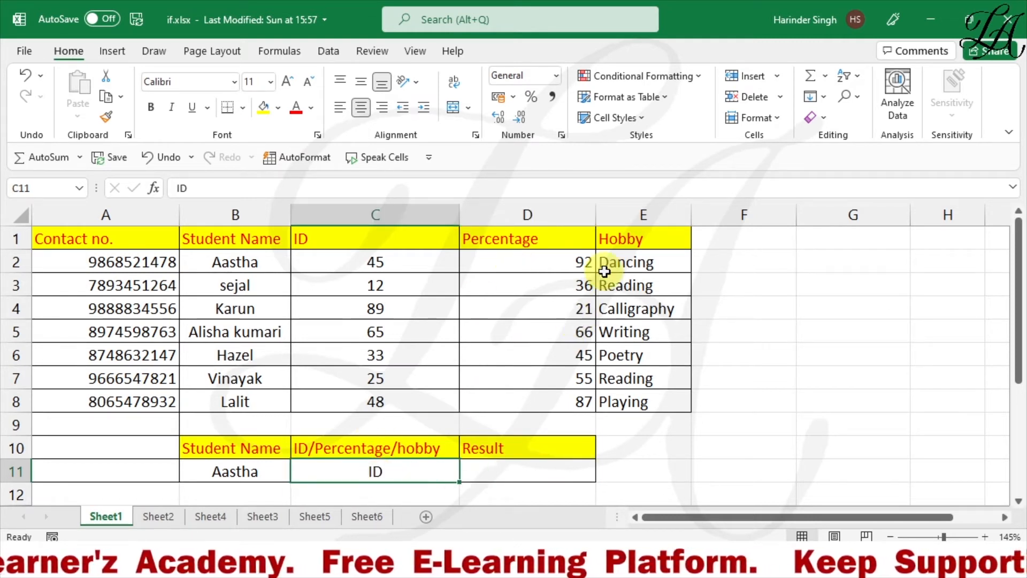
# Step: Start an INDEX formula in Result cell D11 with the whole table A1:E8, headers included, as its array
pyautogui.click(629, 259)
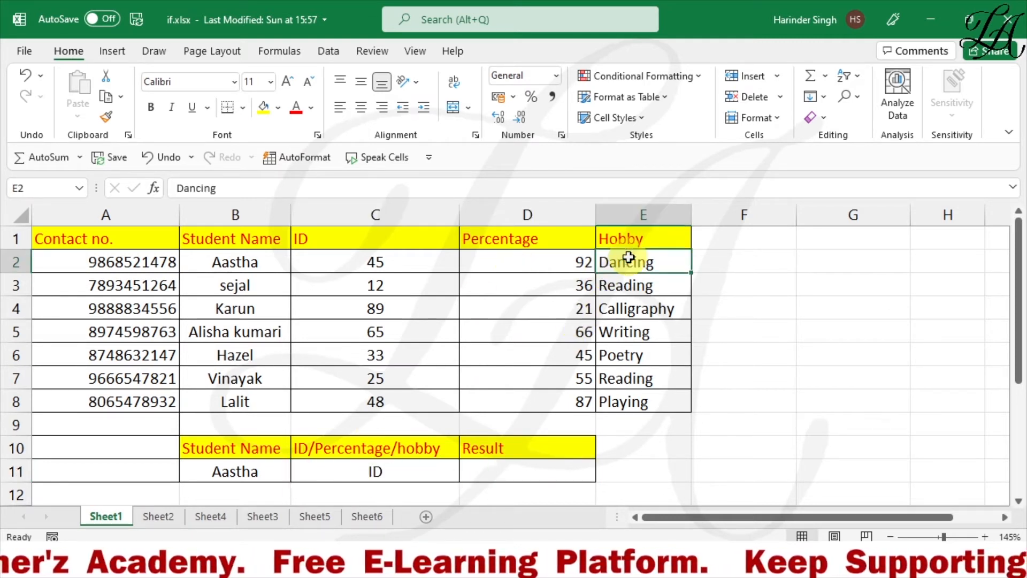
pyautogui.click(547, 473)
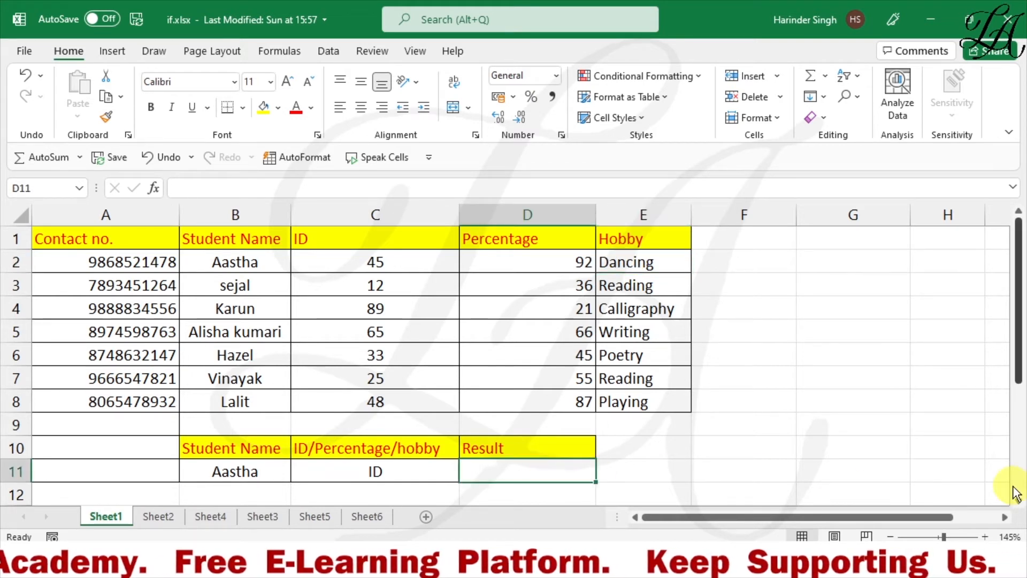
pyautogui.write('=')
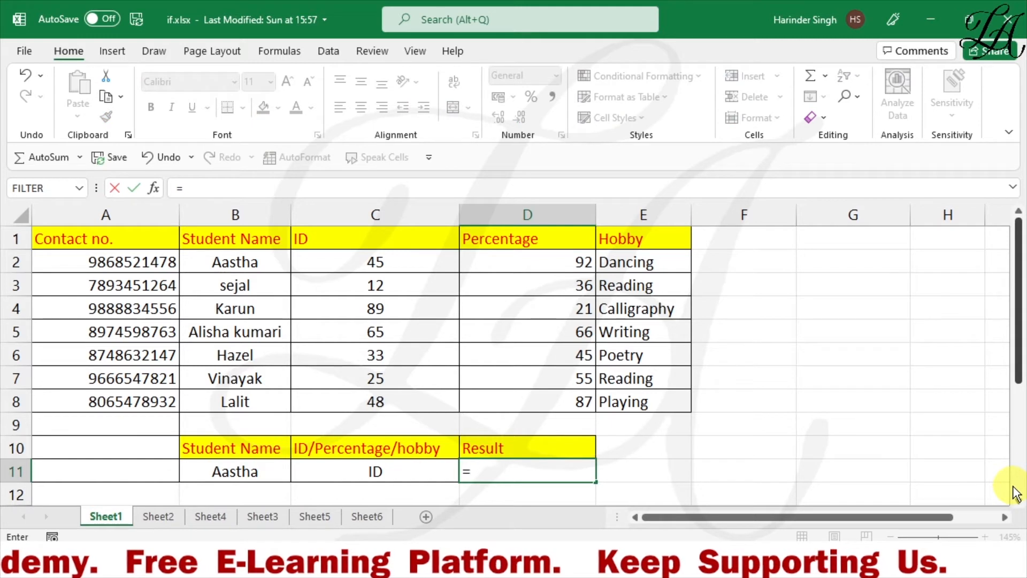
pyautogui.write('INDEX')
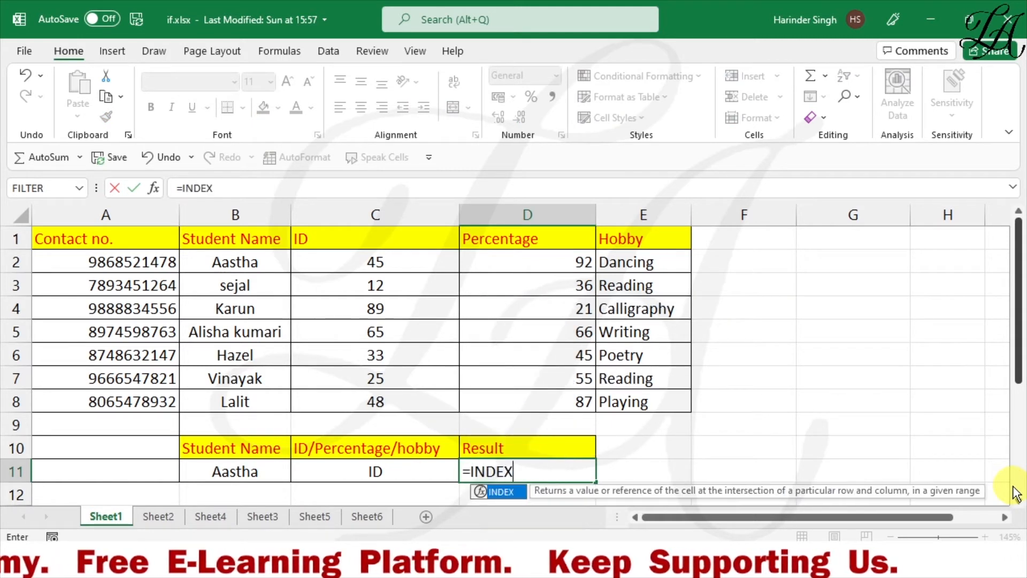
pyautogui.write('(')
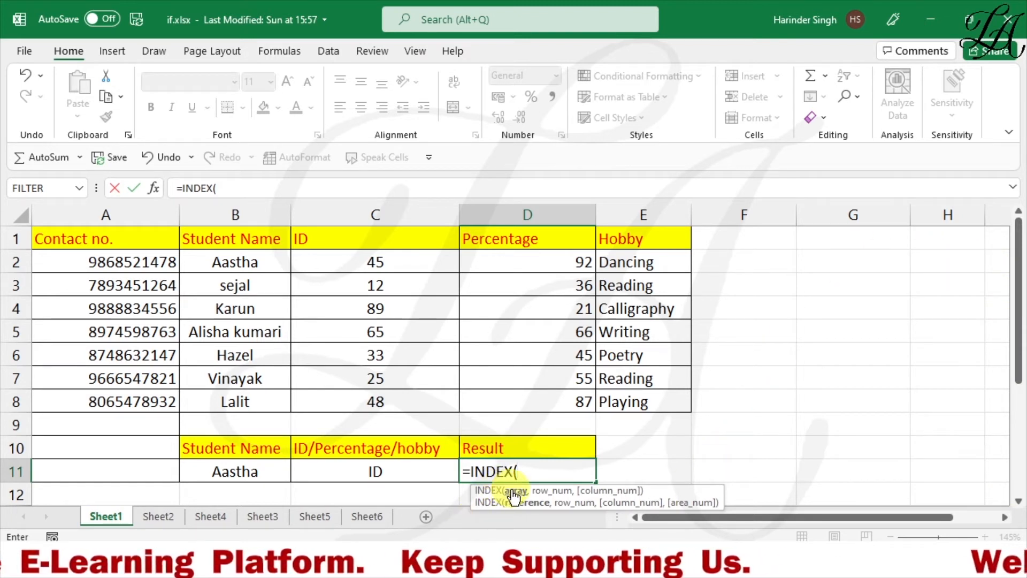
pyautogui.click(81, 242)
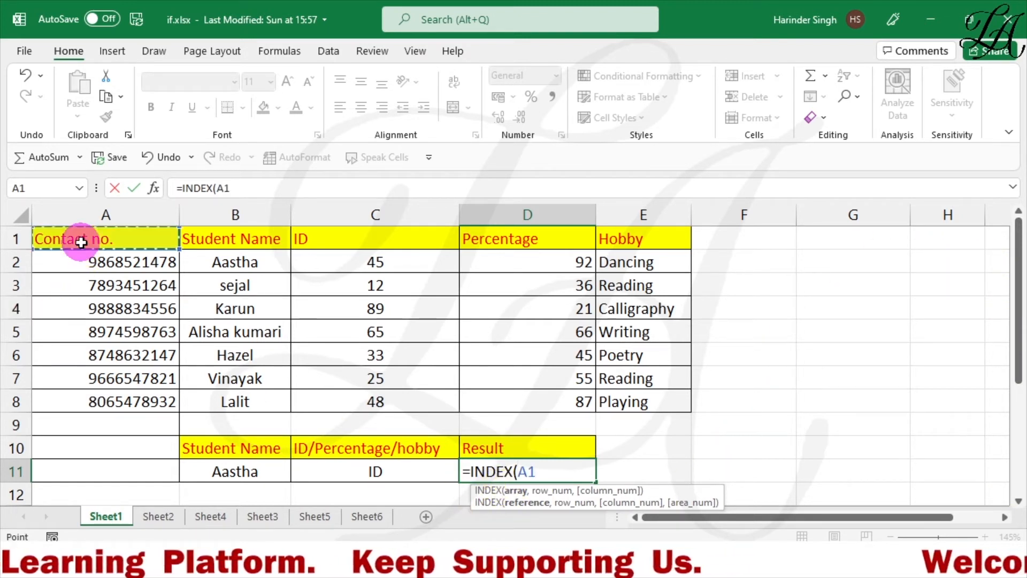
pyautogui.moveTo(81, 242); pyautogui.dragTo(636, 405)
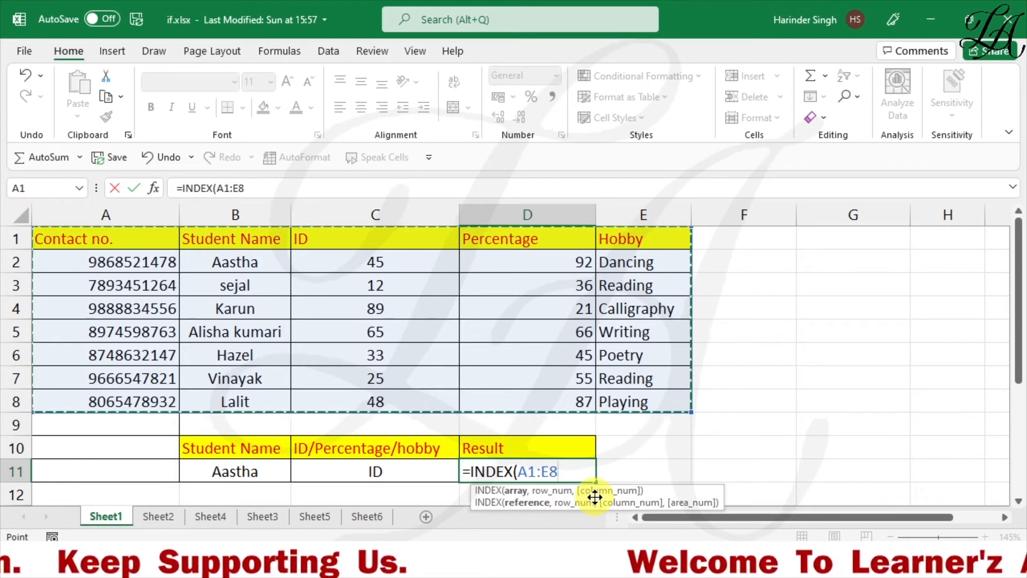
pyautogui.write(',')
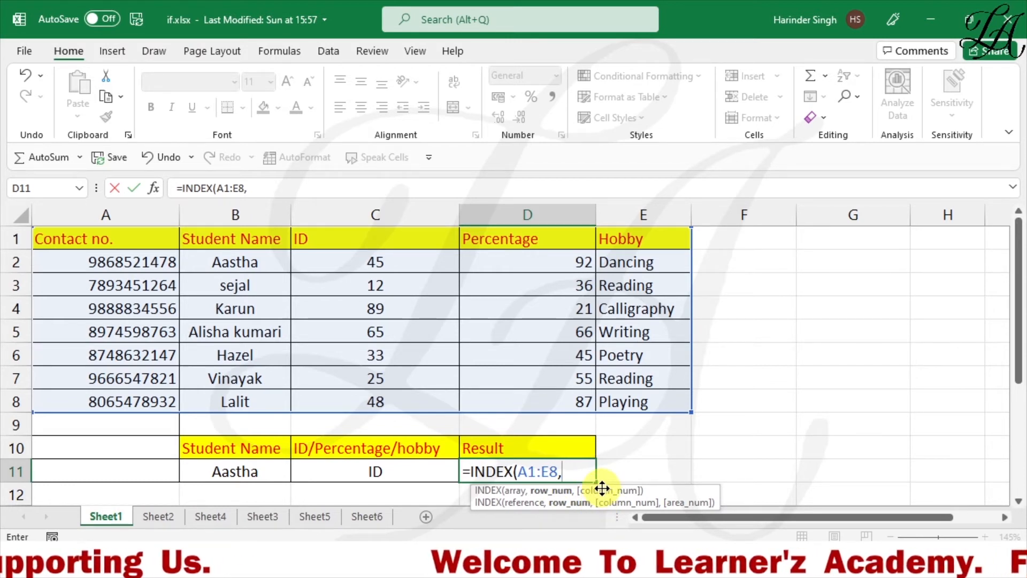
# Step: Add MATCH(B11,B1:B8,0) as the INDEX row number to find the student name by exact match
pyautogui.write('MATCH')
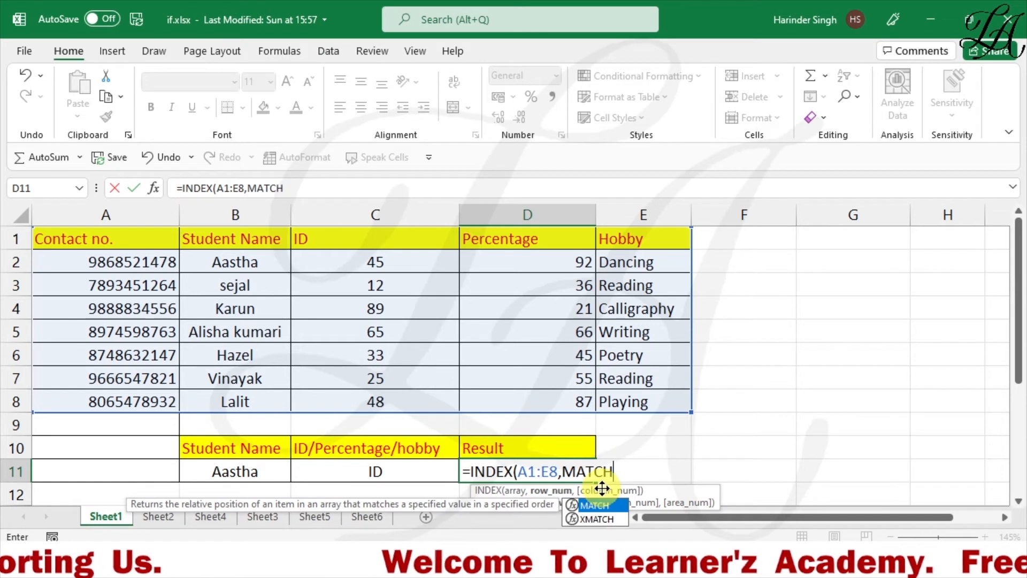
pyautogui.write('(')
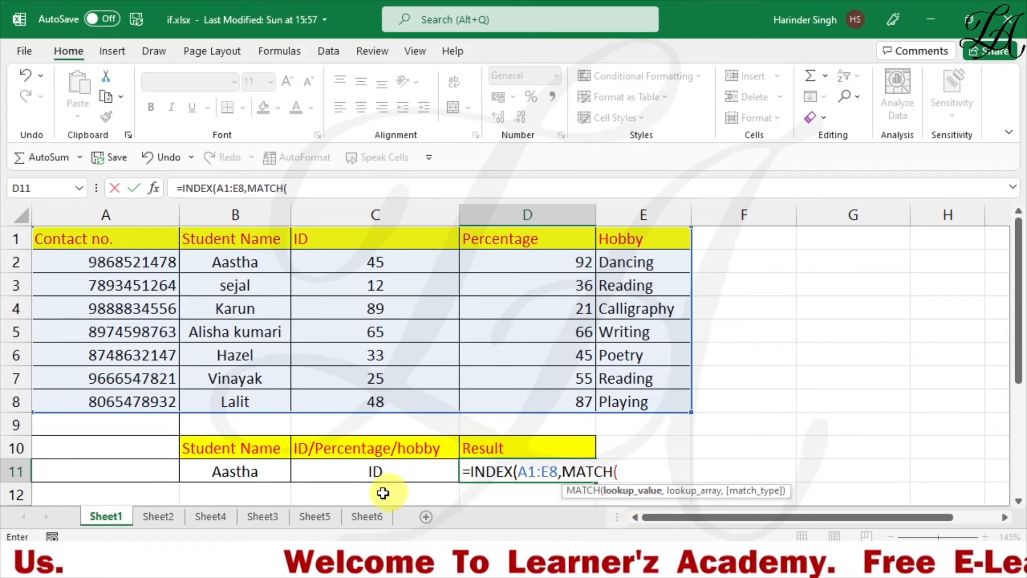
pyautogui.click(250, 475)
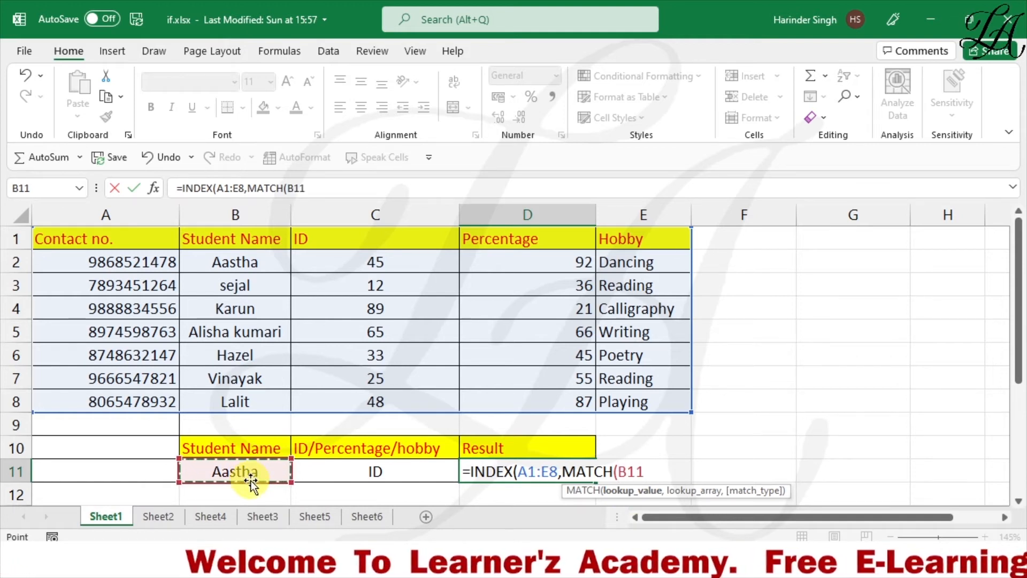
pyautogui.write(',')
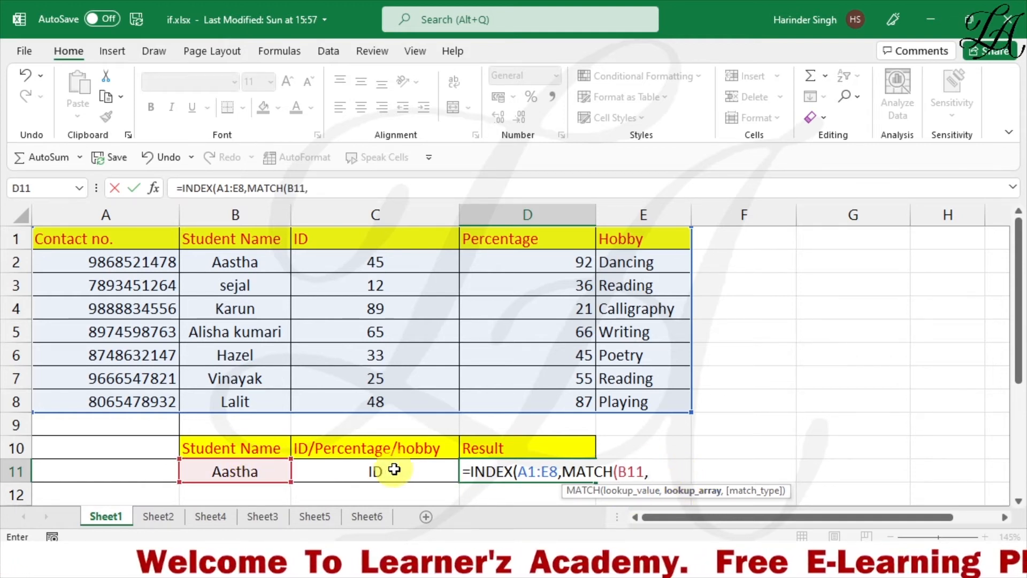
pyautogui.click(221, 262)
pyautogui.moveTo(219, 236); pyautogui.dragTo(278, 401)
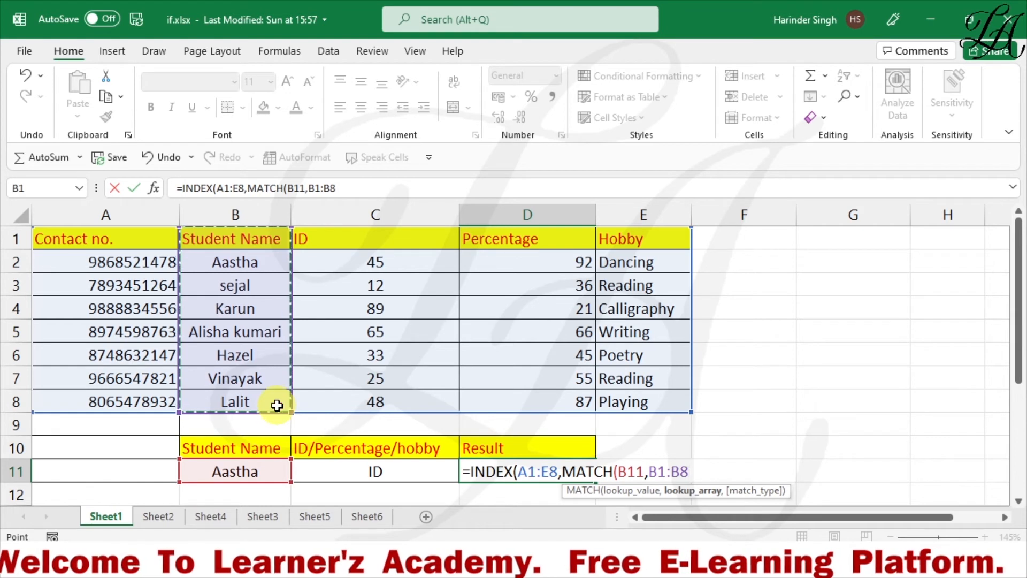
pyautogui.write(',')
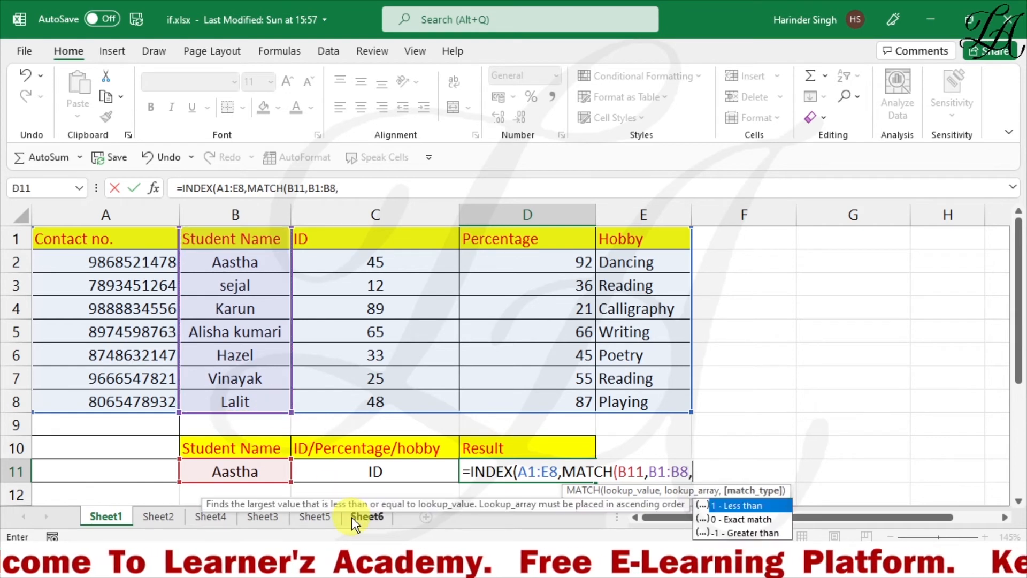
pyautogui.write('0')
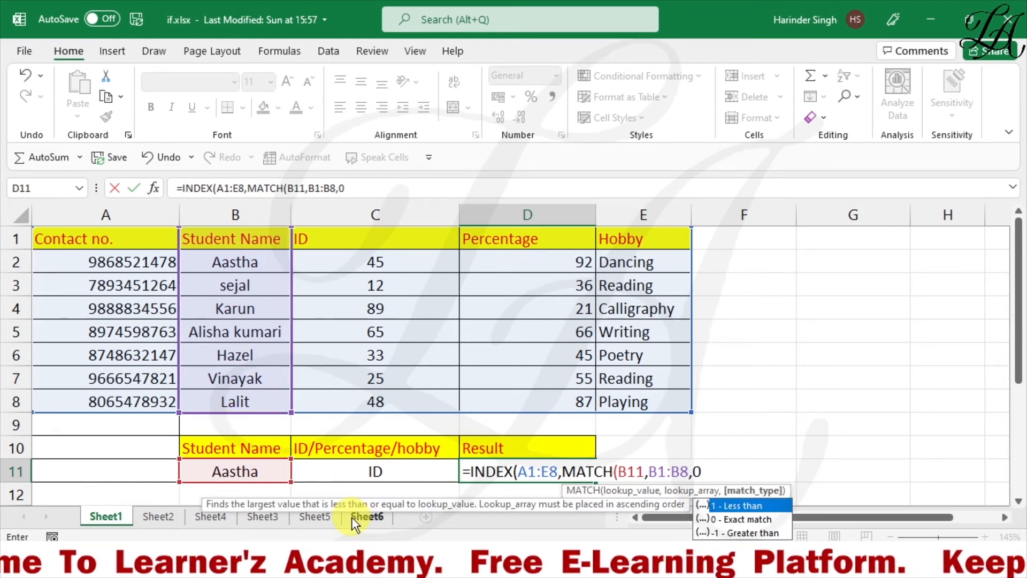
pyautogui.write(')')
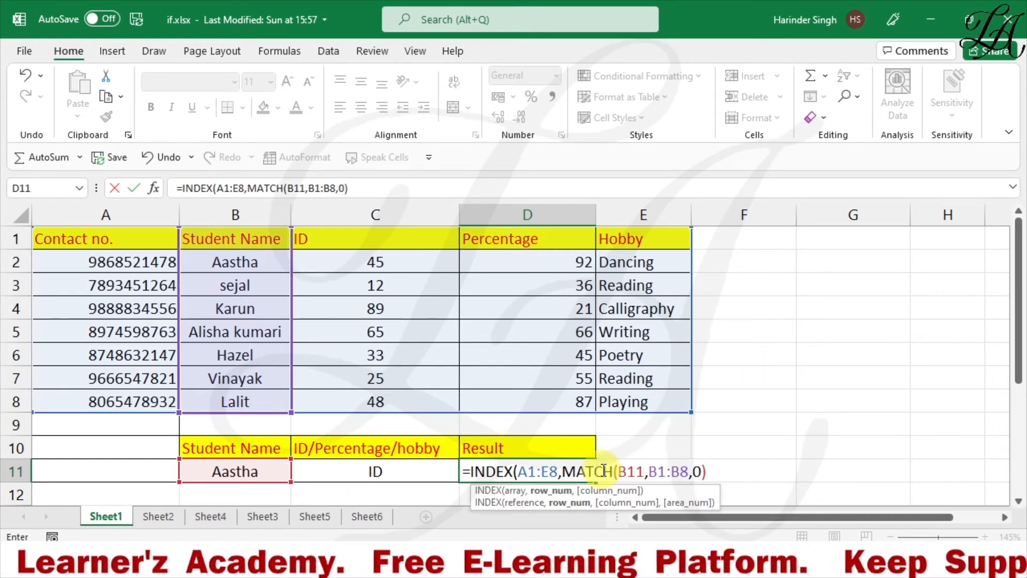
pyautogui.write(',')
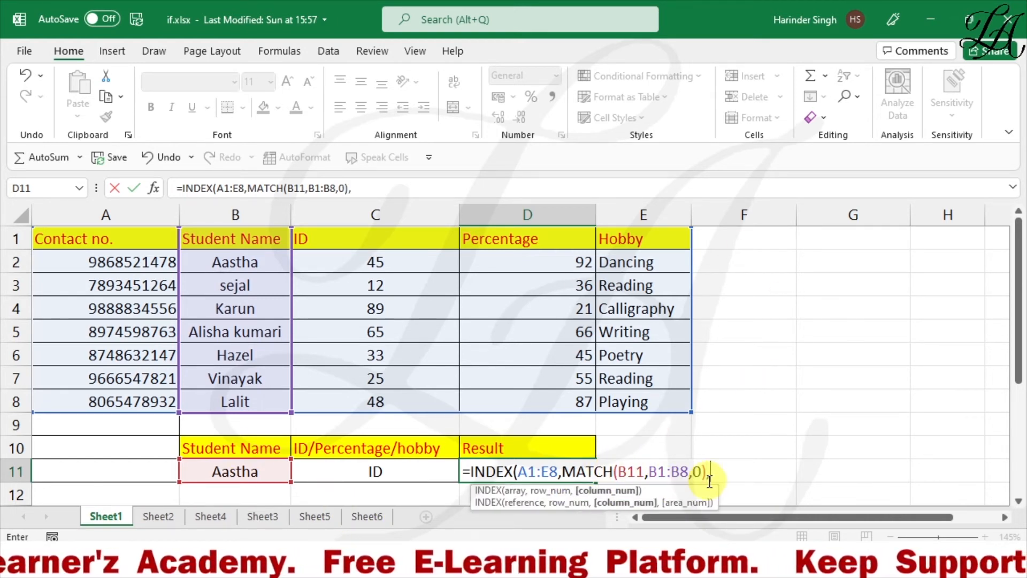
# Step: Add MATCH(C11,A1:E1,0) as the column number, close the INDEX formula and enter it in D11
pyautogui.write('MATCH')
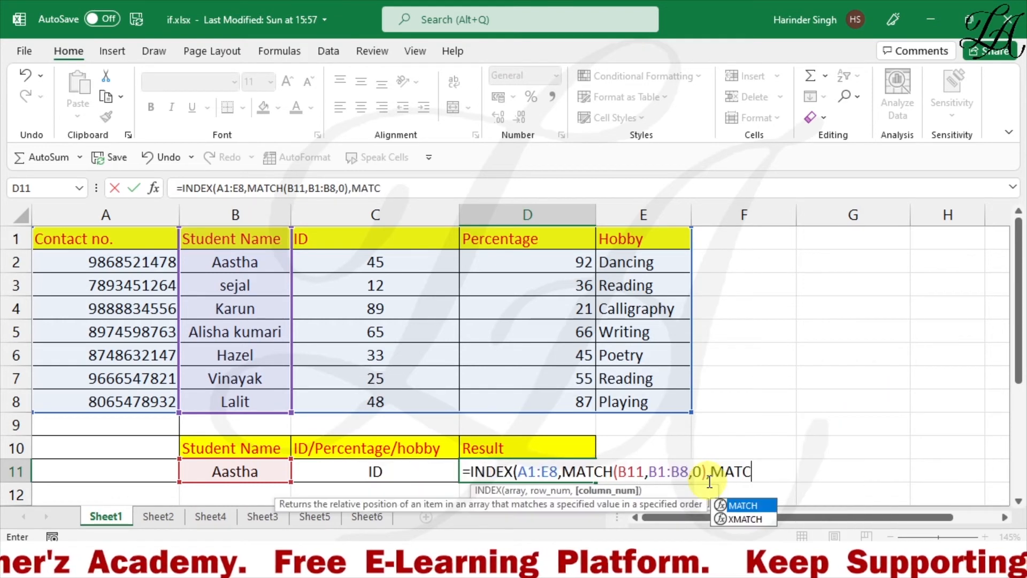
pyautogui.write('(')
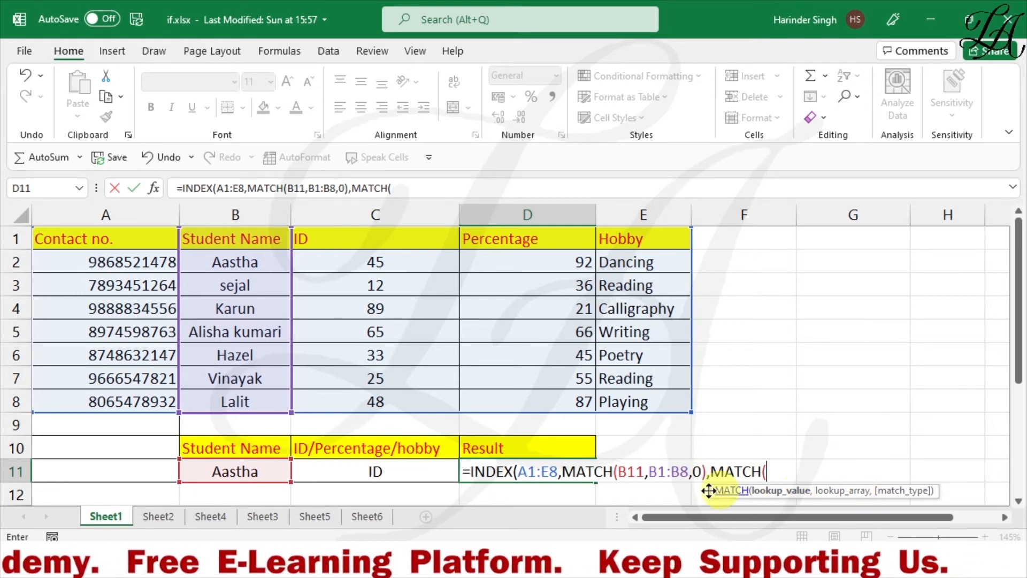
pyautogui.click(375, 476)
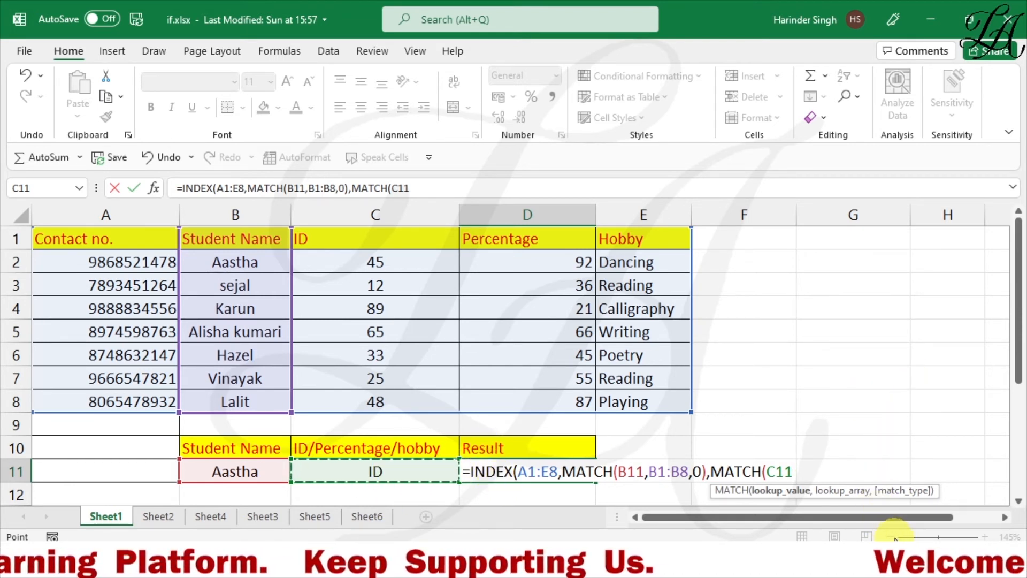
pyautogui.write(',')
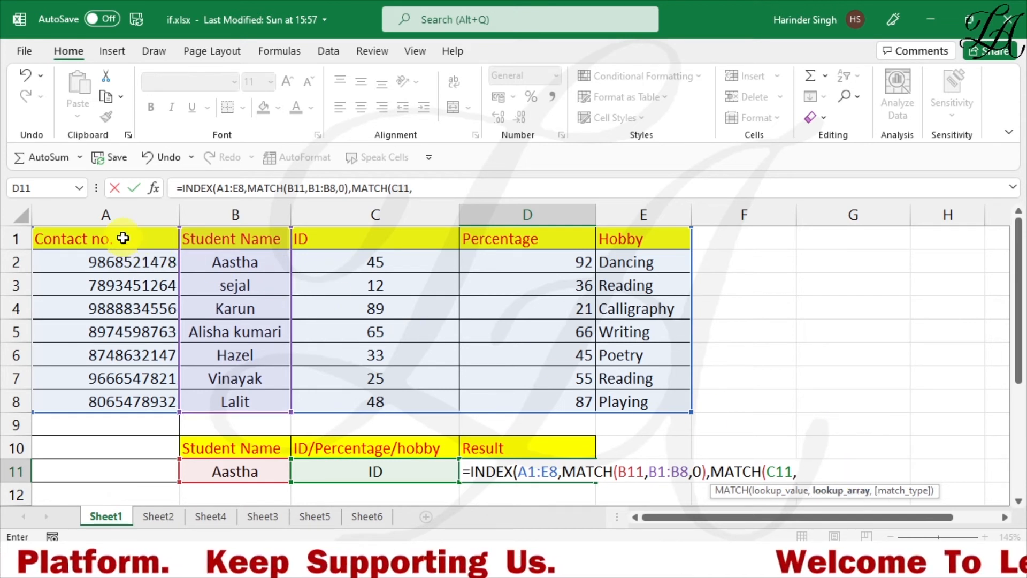
pyautogui.moveTo(123, 238); pyautogui.dragTo(214, 234)
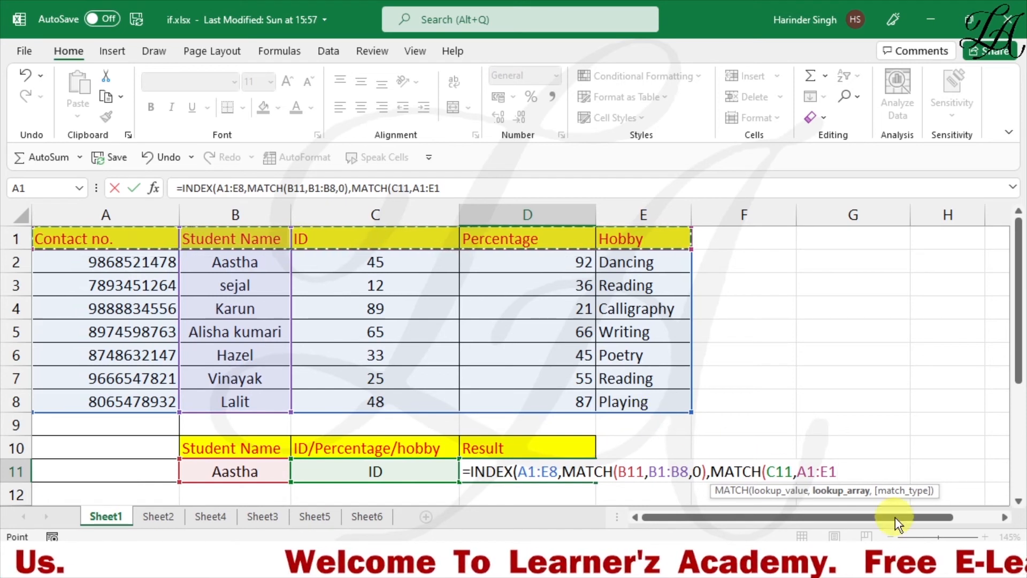
pyautogui.write(',0')
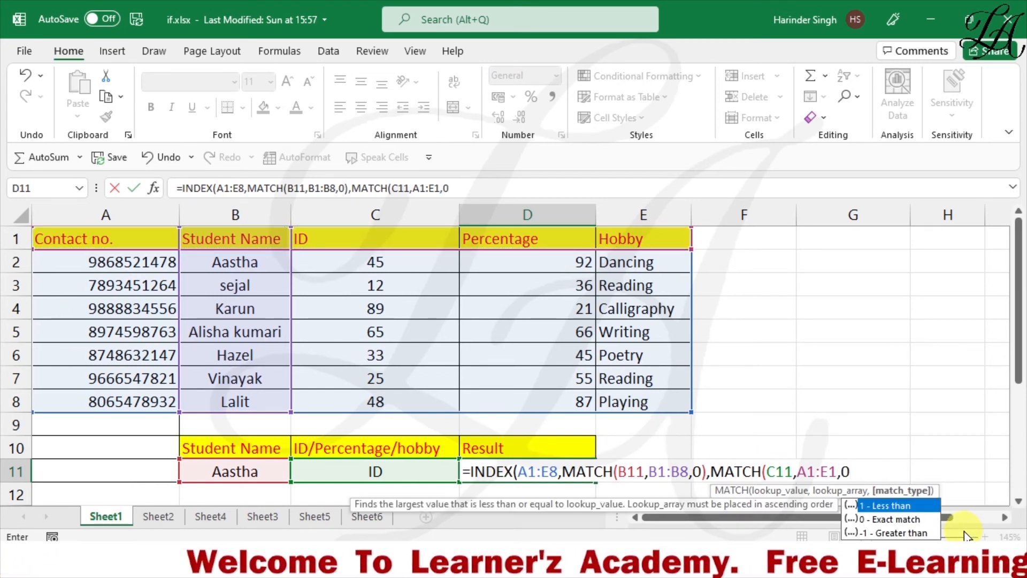
pyautogui.write(')')
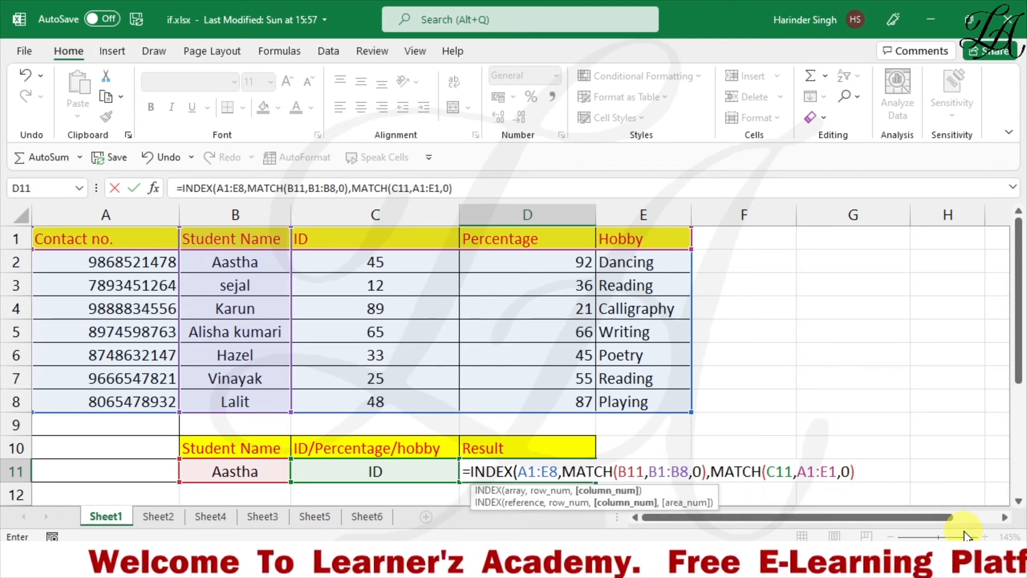
pyautogui.write(')')
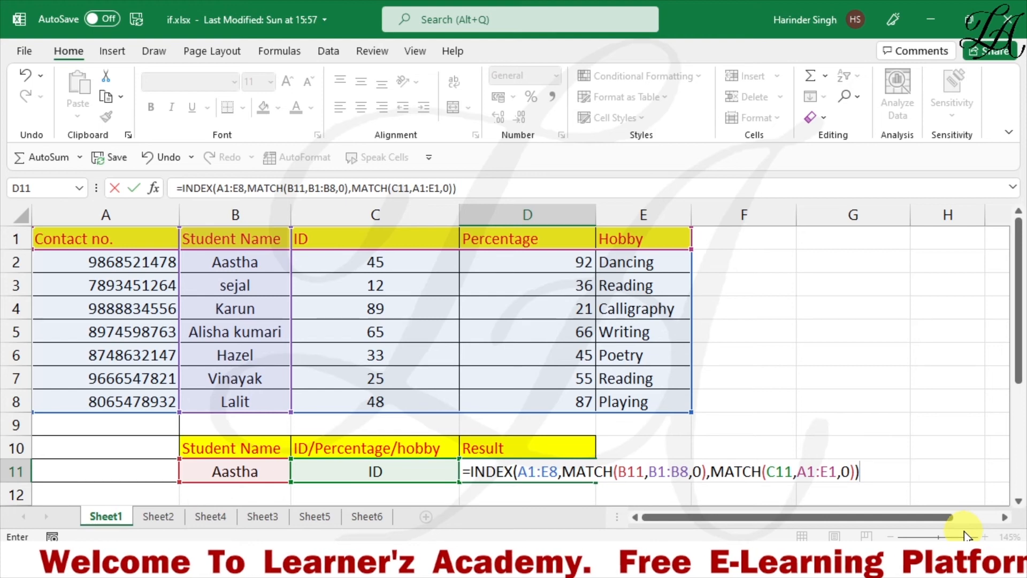
pyautogui.press('Return')
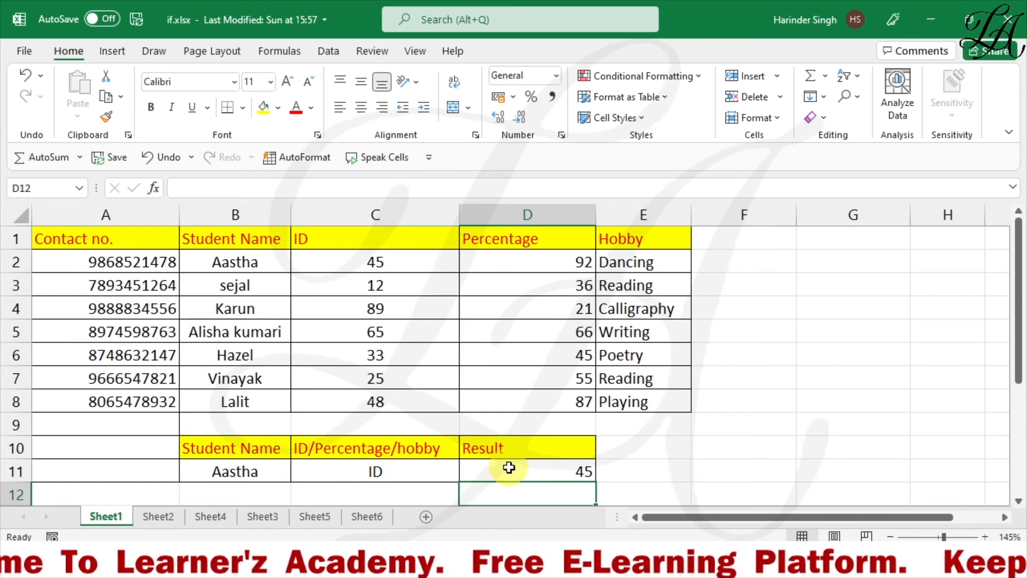
# Step: Replace the lookup field in C11 with HOBBY to test the Result formula
pyautogui.click(417, 469)
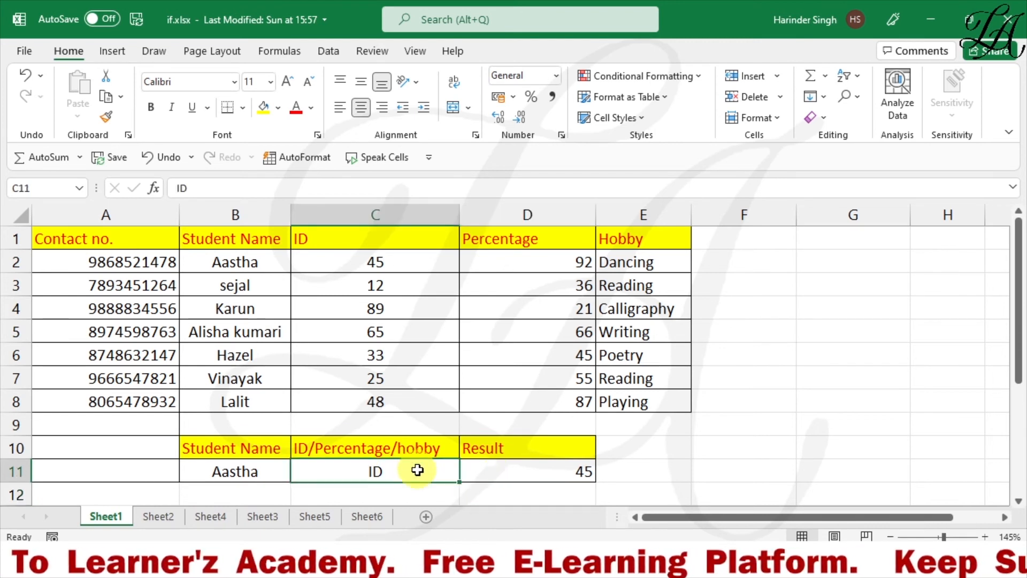
pyautogui.write('H')
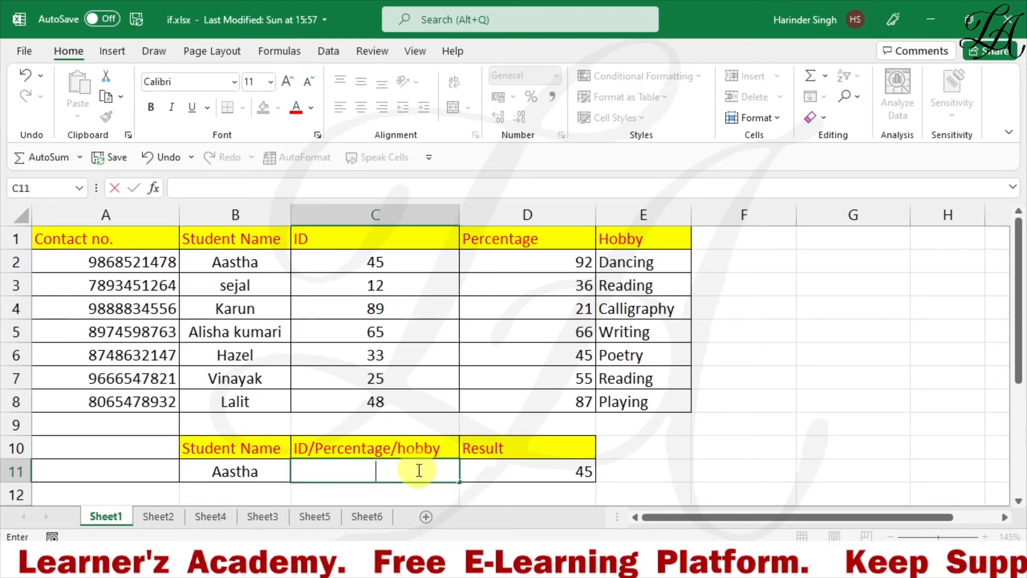
pyautogui.write('O')
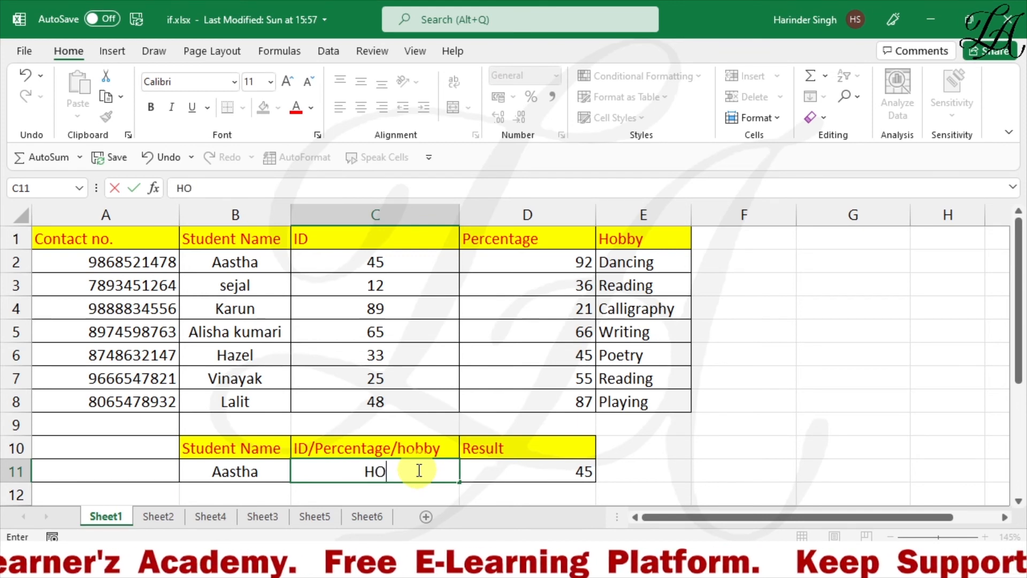
pyautogui.write('BBY')
pyautogui.press('Return')
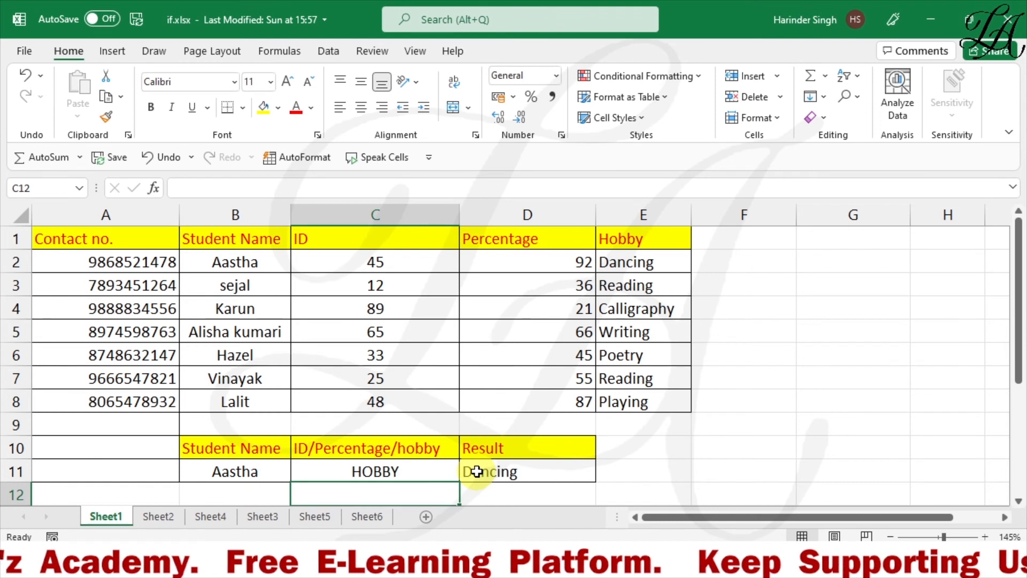
# Step: Set the lookup field in C11 to PERCENTAGE and compare the result in D11 with the student's percentage in D2
pyautogui.click(396, 471)
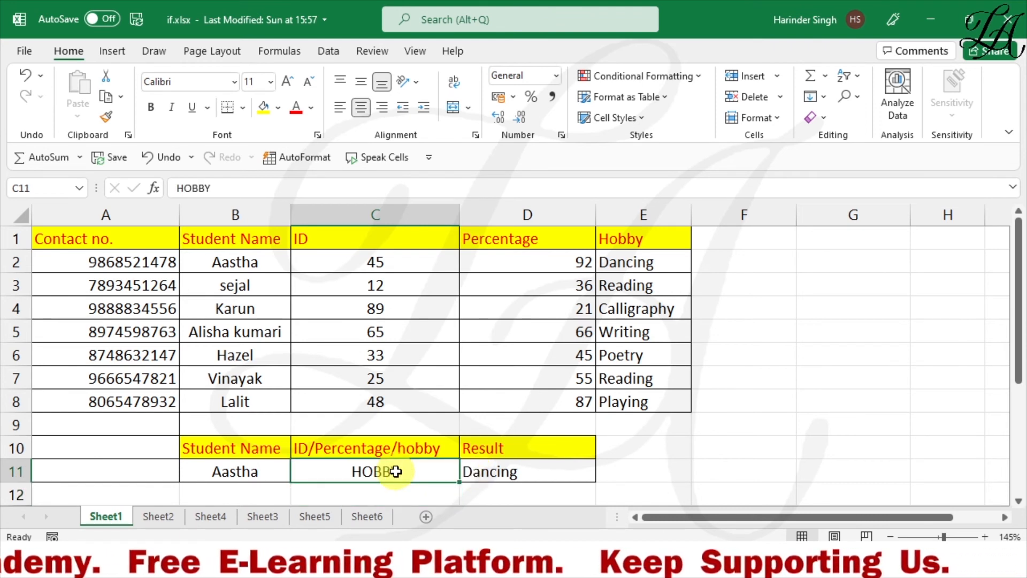
pyautogui.press('BackSpace')
pyautogui.write('p')
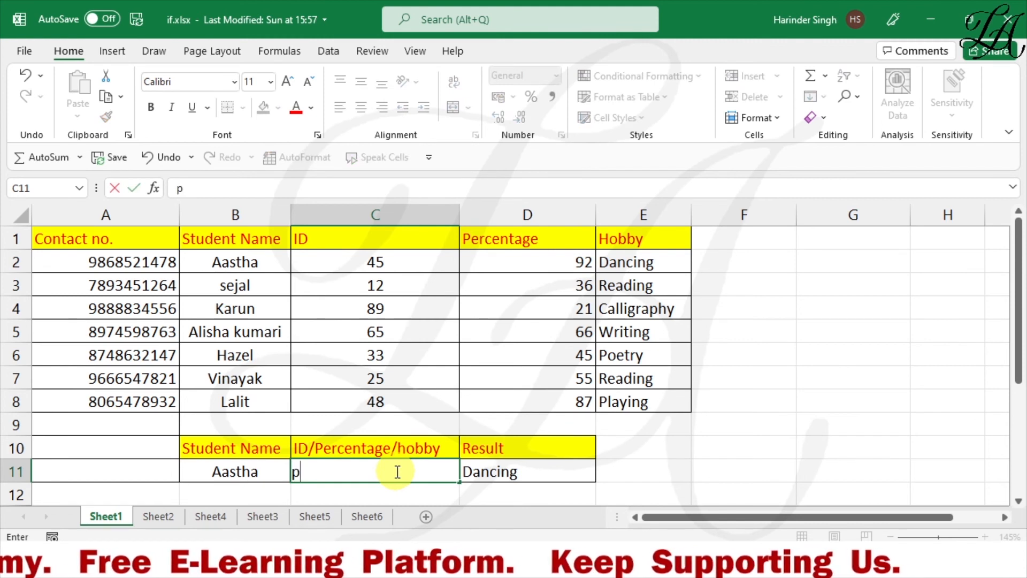
pyautogui.write('E')
pyautogui.press('BackSpace')
pyautogui.press('BackSpace')
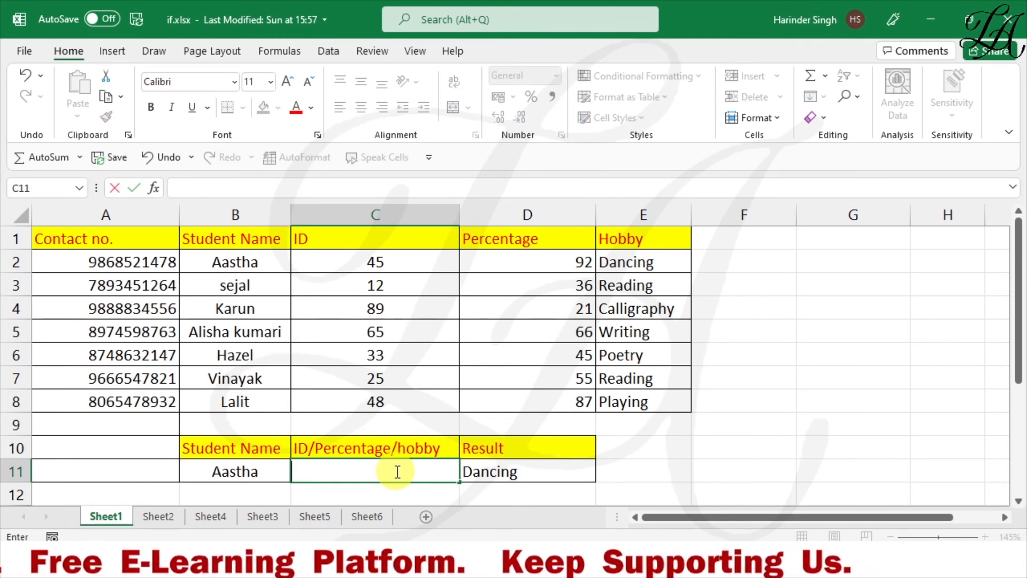
pyautogui.write('PERCE')
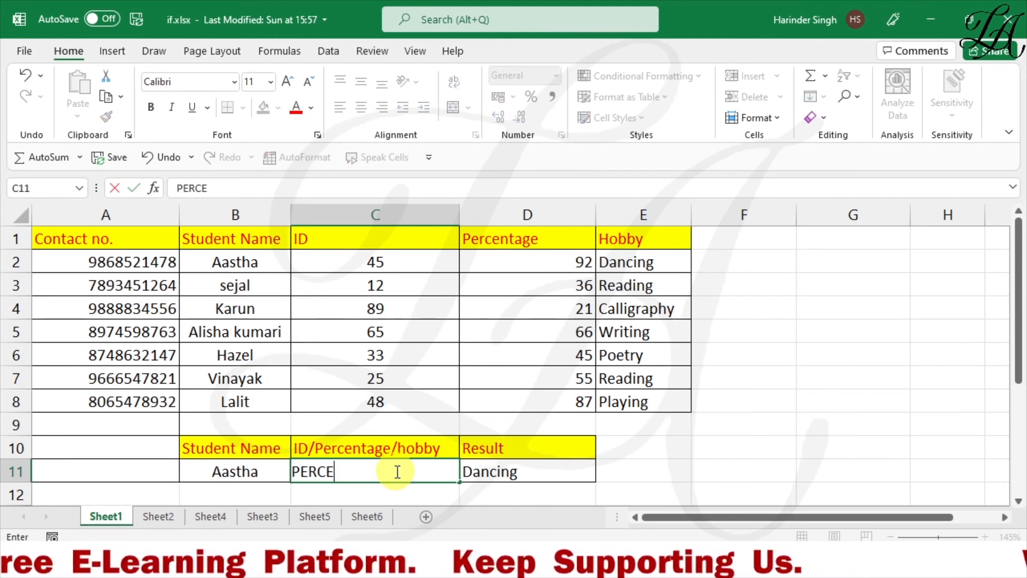
pyautogui.write('NTAGE')
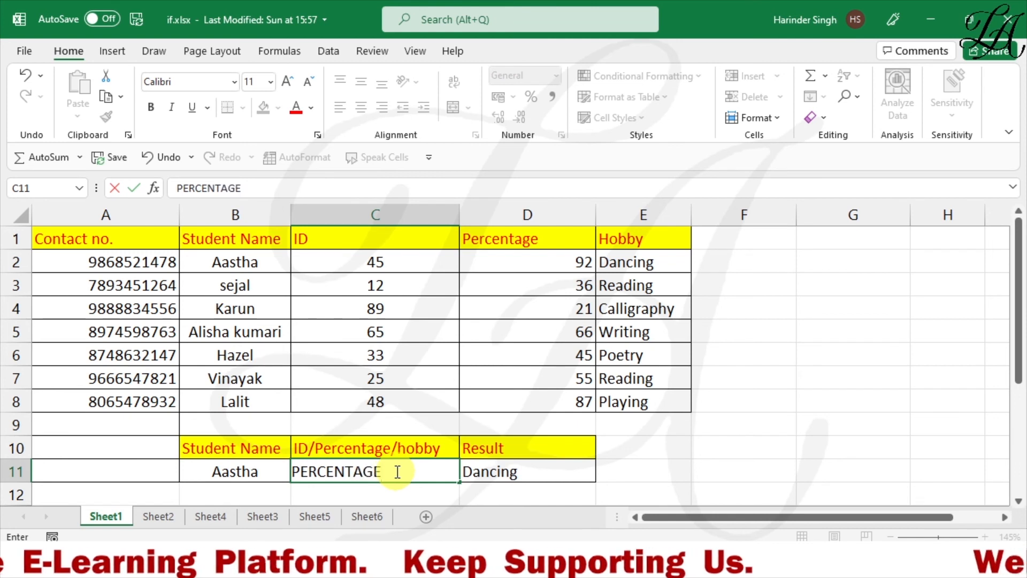
pyautogui.press('Return')
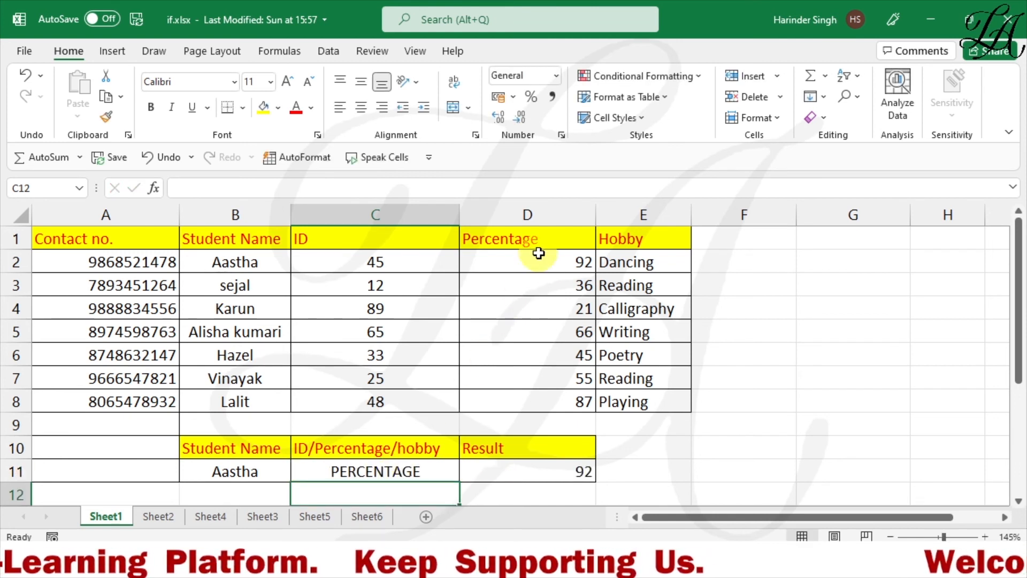
pyautogui.click(549, 270)
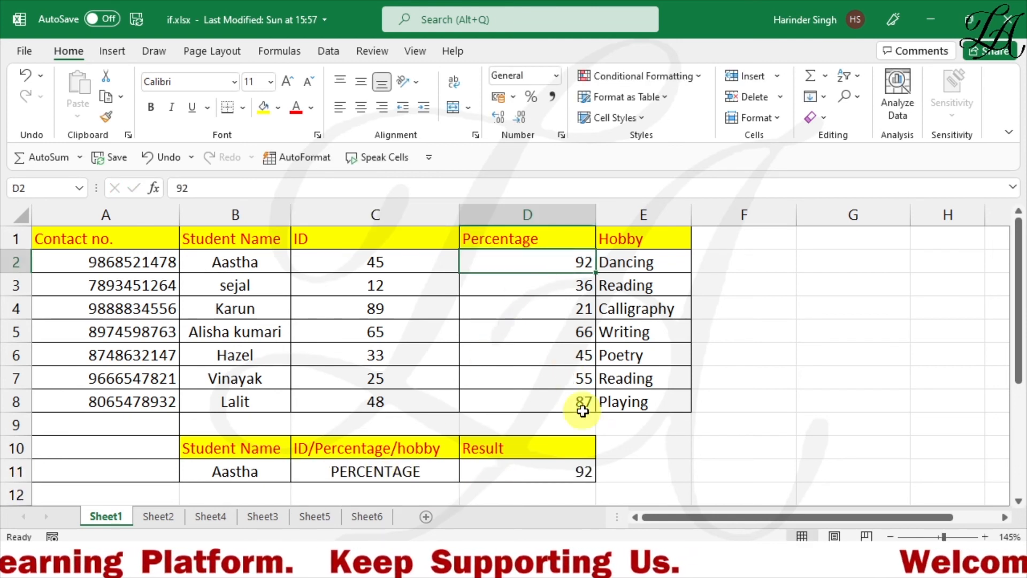
pyautogui.click(583, 471)
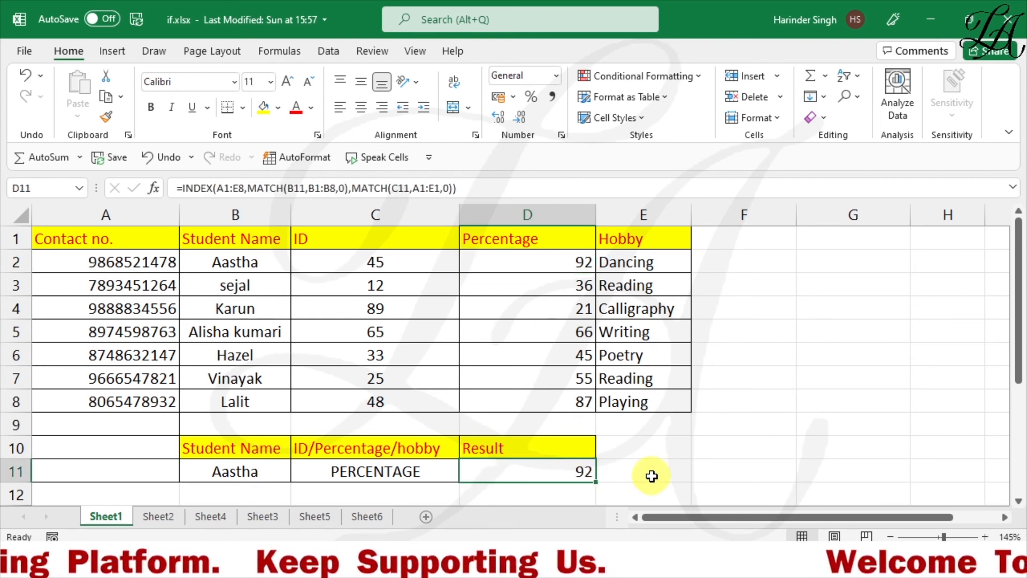